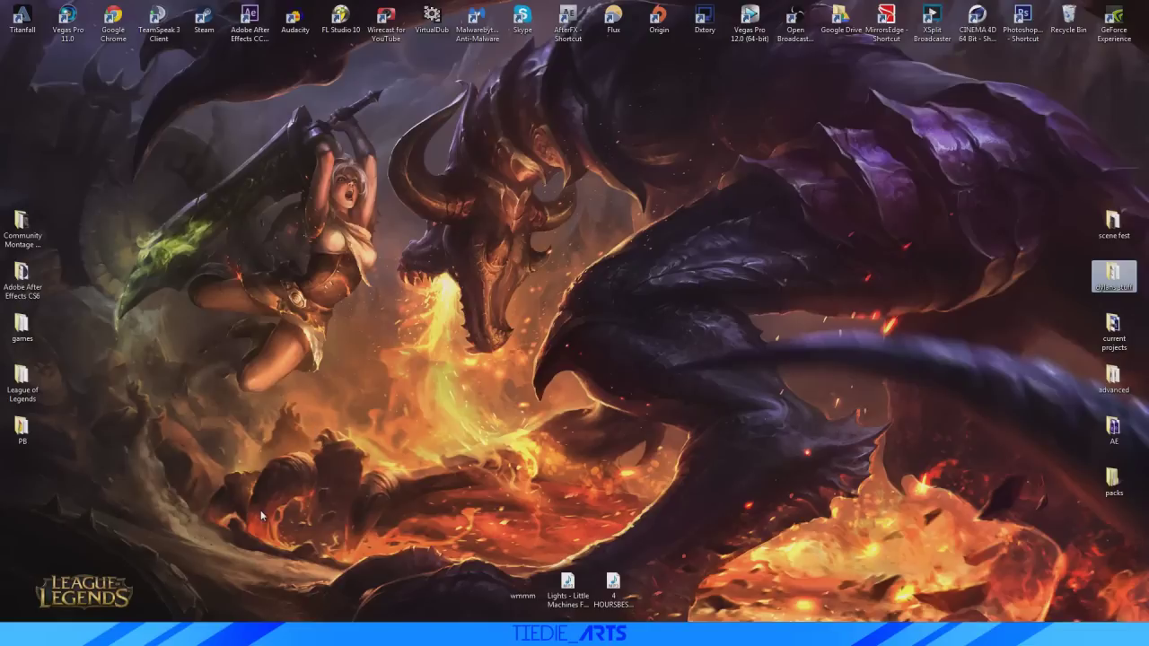
drag(336, 509, 502, 406)
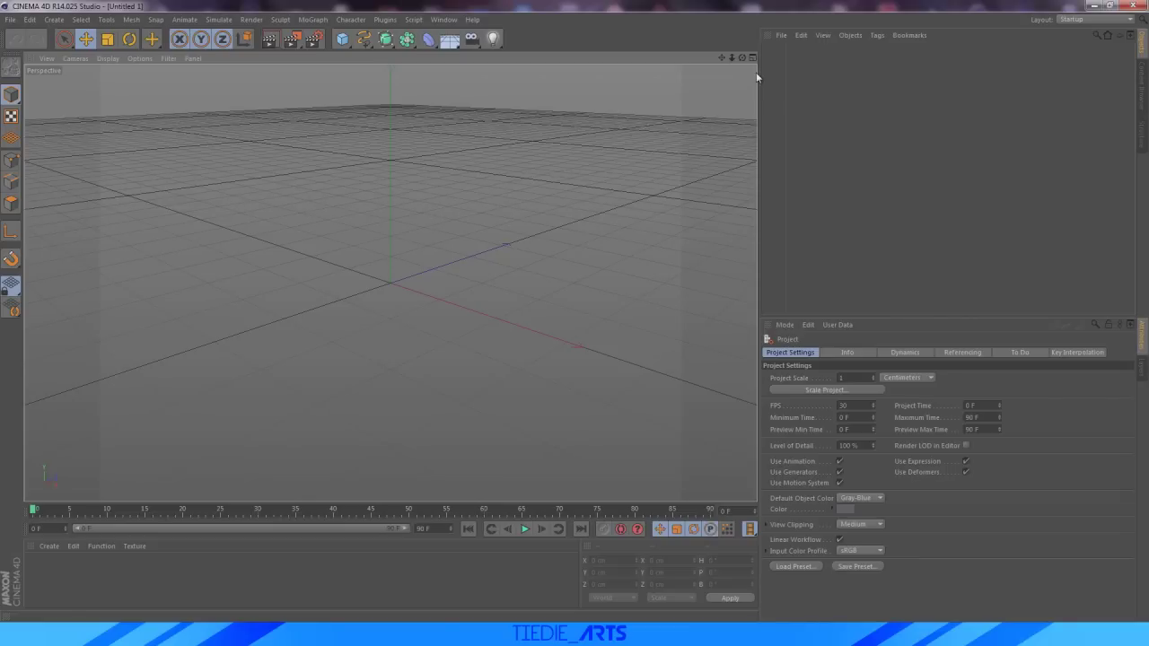
Add a plane object and set its width and height to 2000 cm each
mouse_move(741, 55)
mouse_down()
mouse_move(709, 63)
mouse_move(744, 57)
mouse_up()
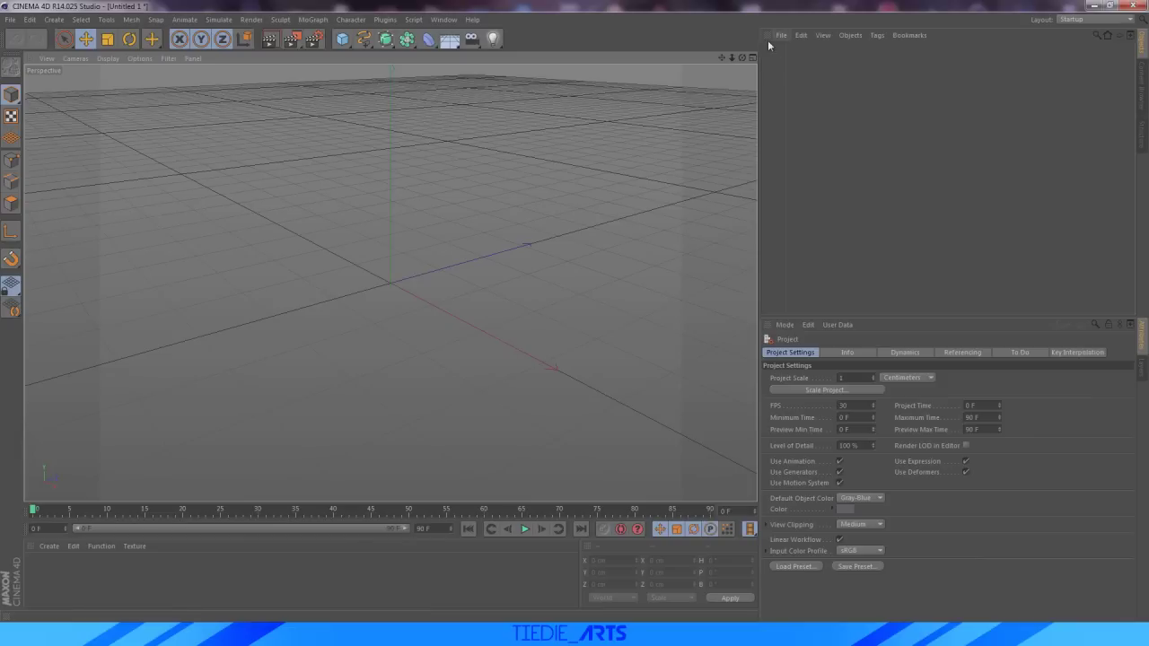
drag(741, 56, 742, 75)
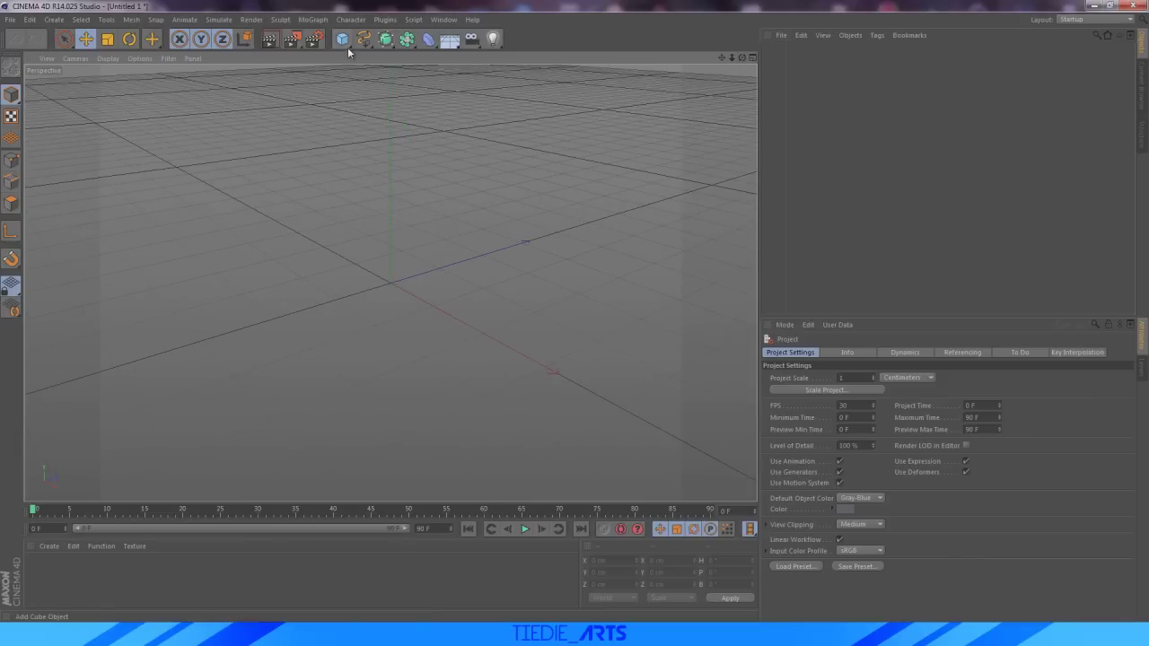
drag(345, 46, 450, 79)
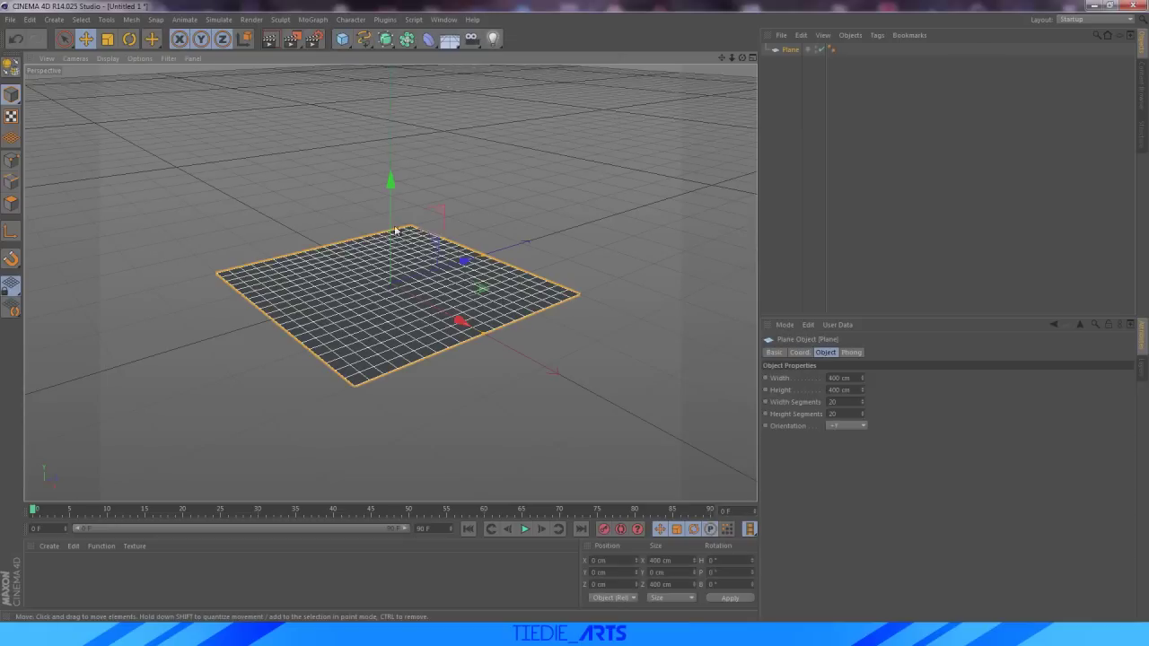
mouse_move(742, 57)
mouse_down()
mouse_move(742, 76)
mouse_move(726, 65)
mouse_move(736, 52)
mouse_move(755, 61)
mouse_up()
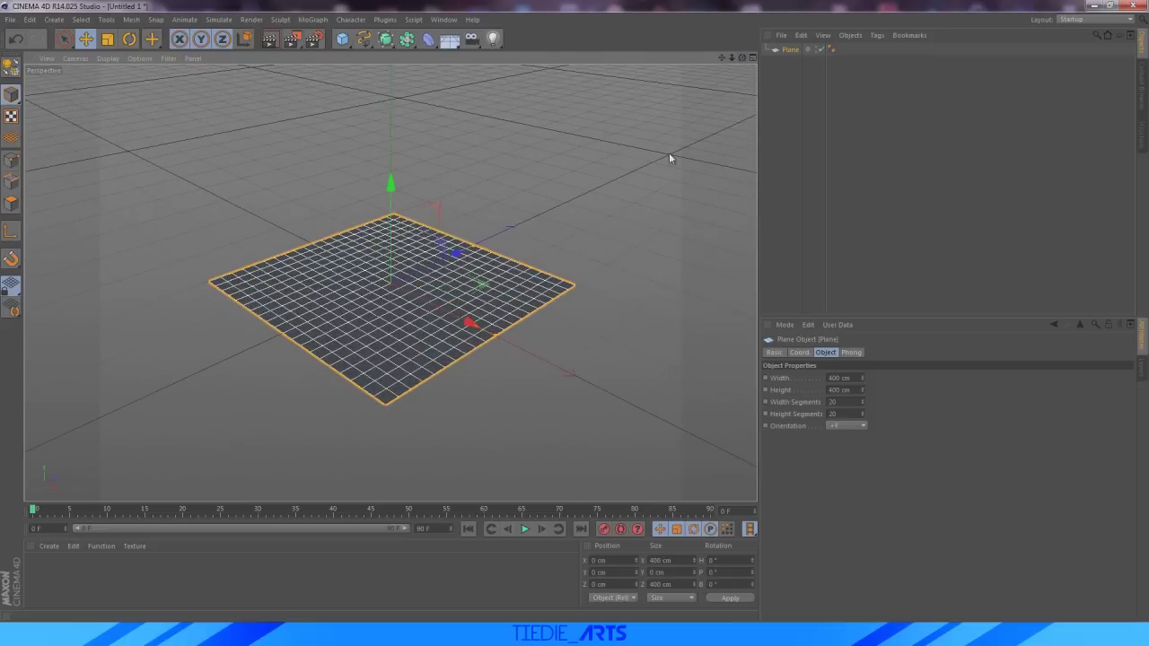
click(844, 377)
text(2000)
key(Tab)
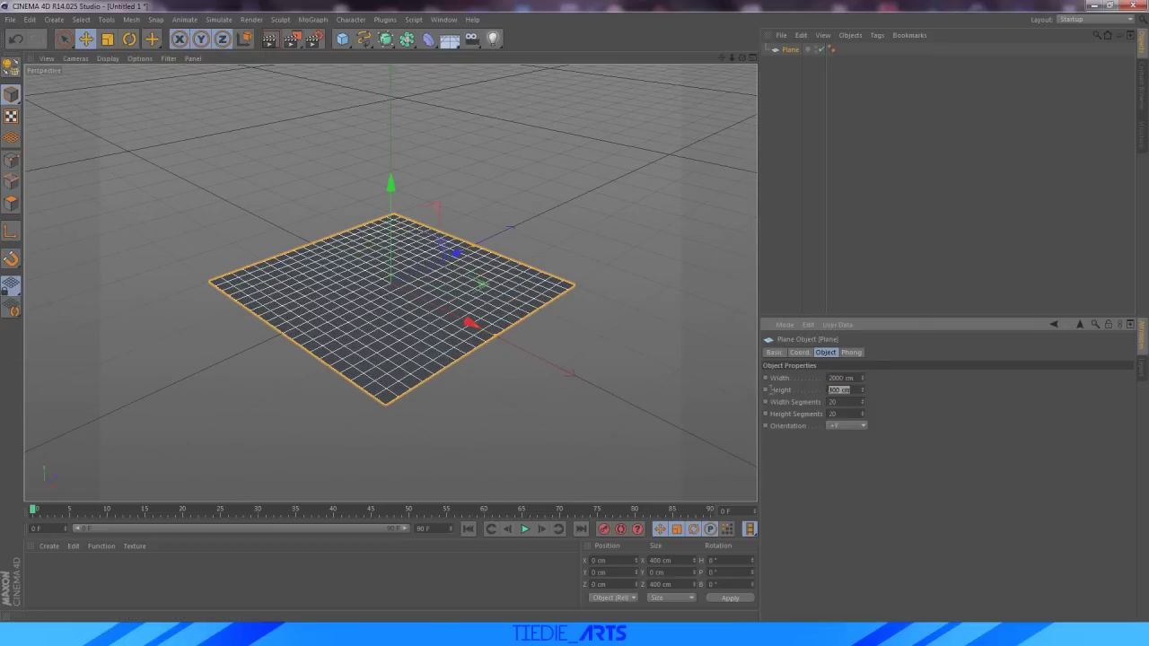
text(2000)
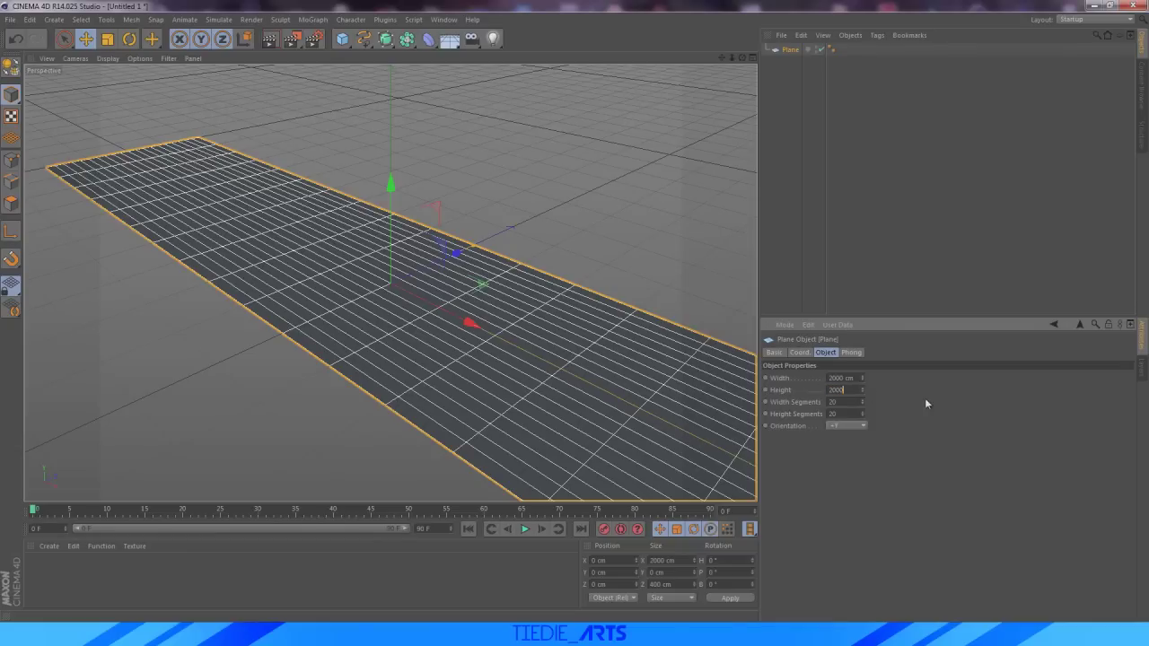
key(Return)
Set the plane's width segments and height segments to 80 each
mouse_move(732, 58)
mouse_down()
mouse_move(602, 59)
mouse_move(743, 78)
mouse_move(726, 37)
mouse_up()
double_click(836, 403)
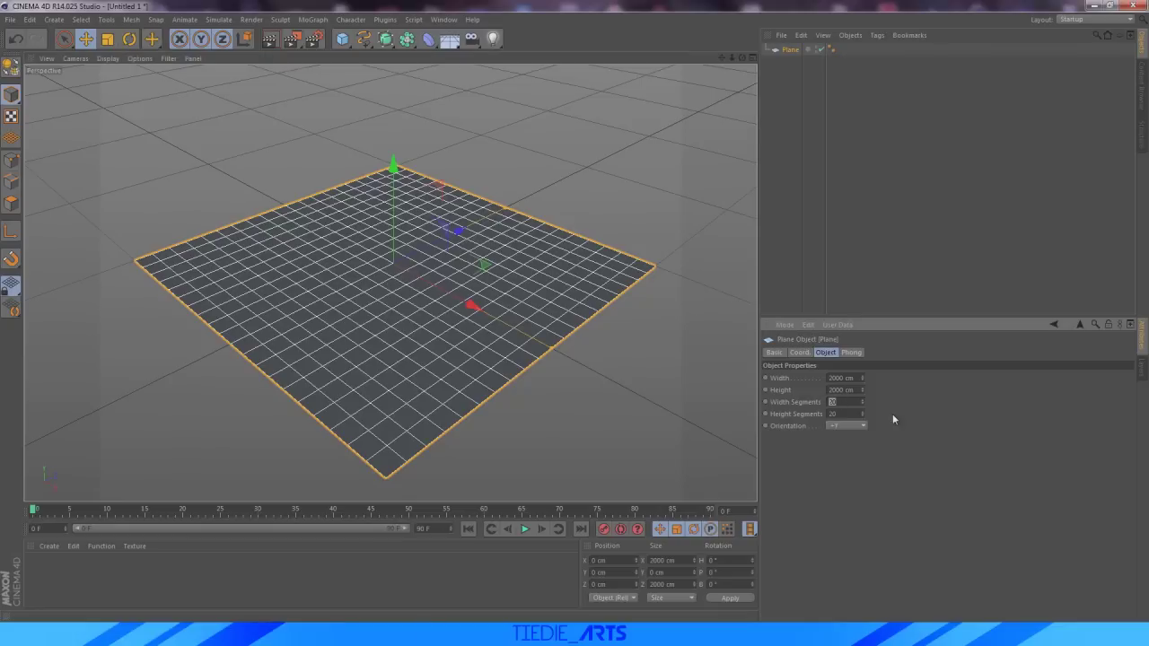
text(80)
key(Tab)
text(80)
key(Return)
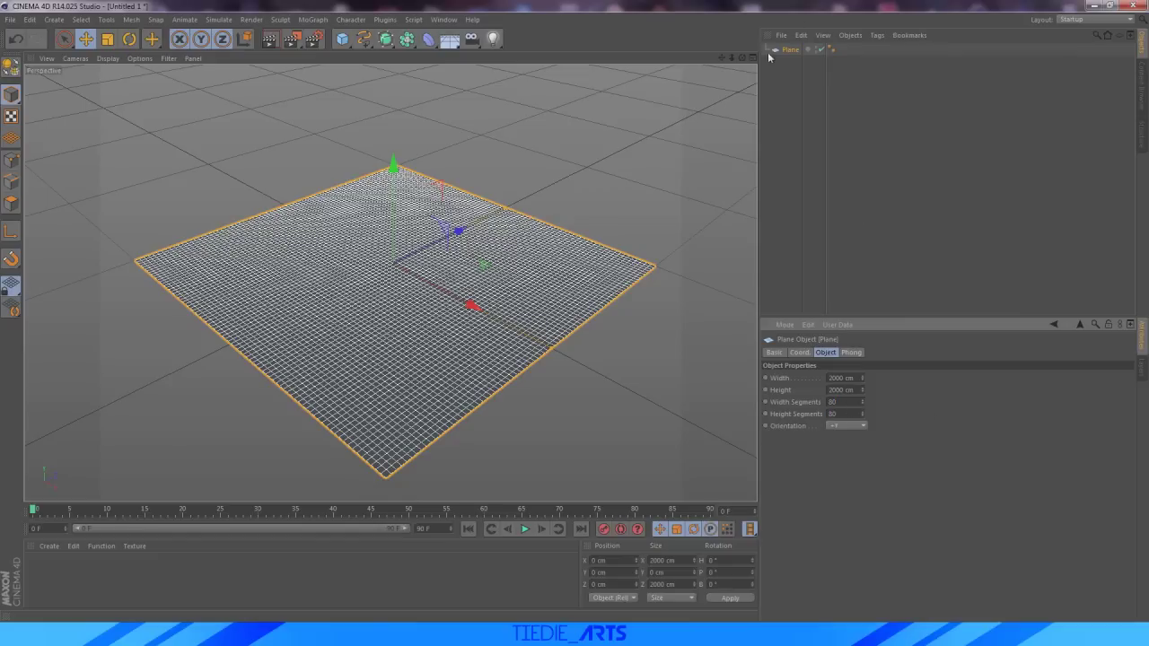
Delete the plane's Phong tag and convert the plane into an editable polygon object
mouse_move(743, 60)
mouse_down()
mouse_move(691, 63)
mouse_move(717, 81)
mouse_move(739, 59)
mouse_up()
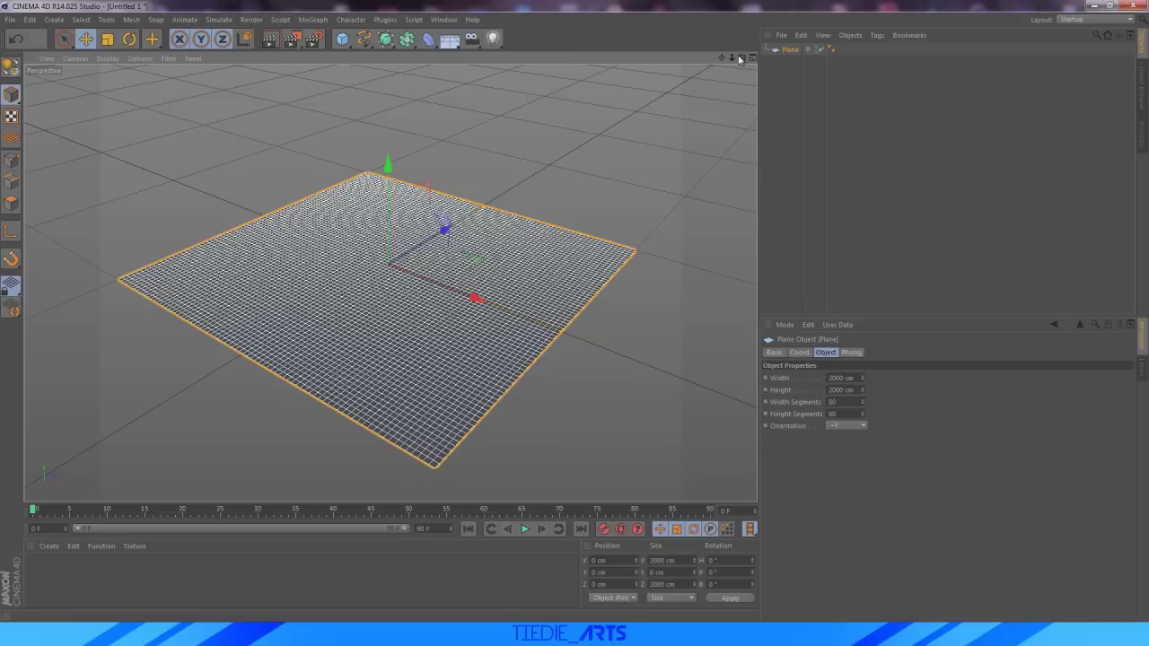
mouse_move(739, 58)
mouse_down()
mouse_move(713, 63)
mouse_move(741, 57)
mouse_move(728, 62)
mouse_up()
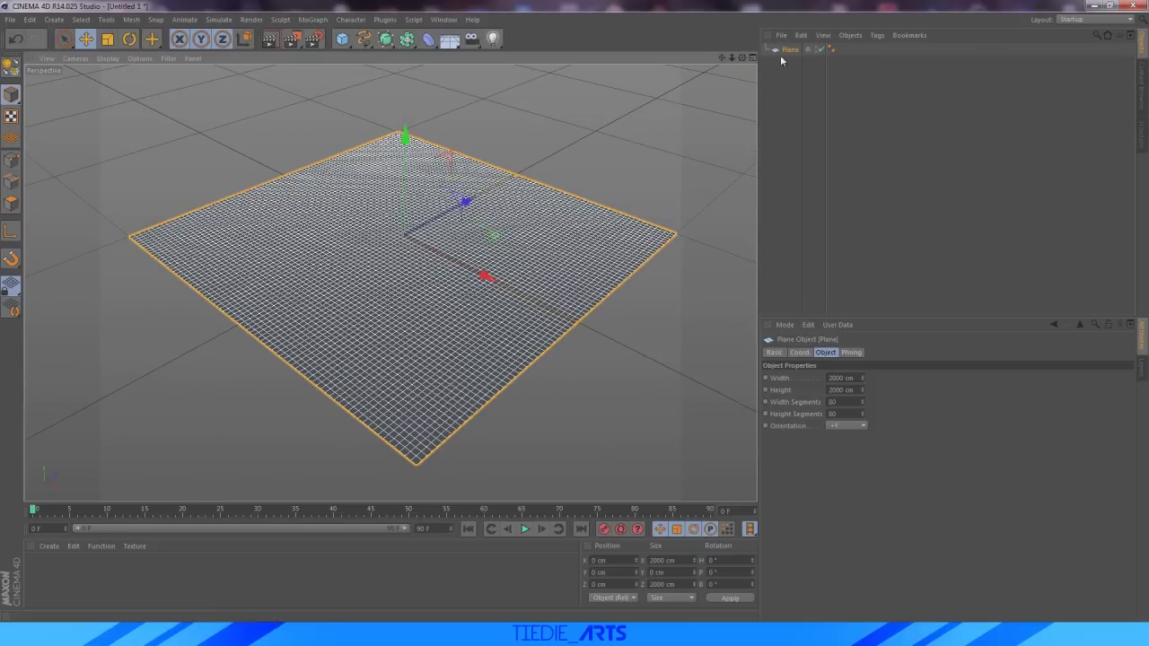
click(832, 51)
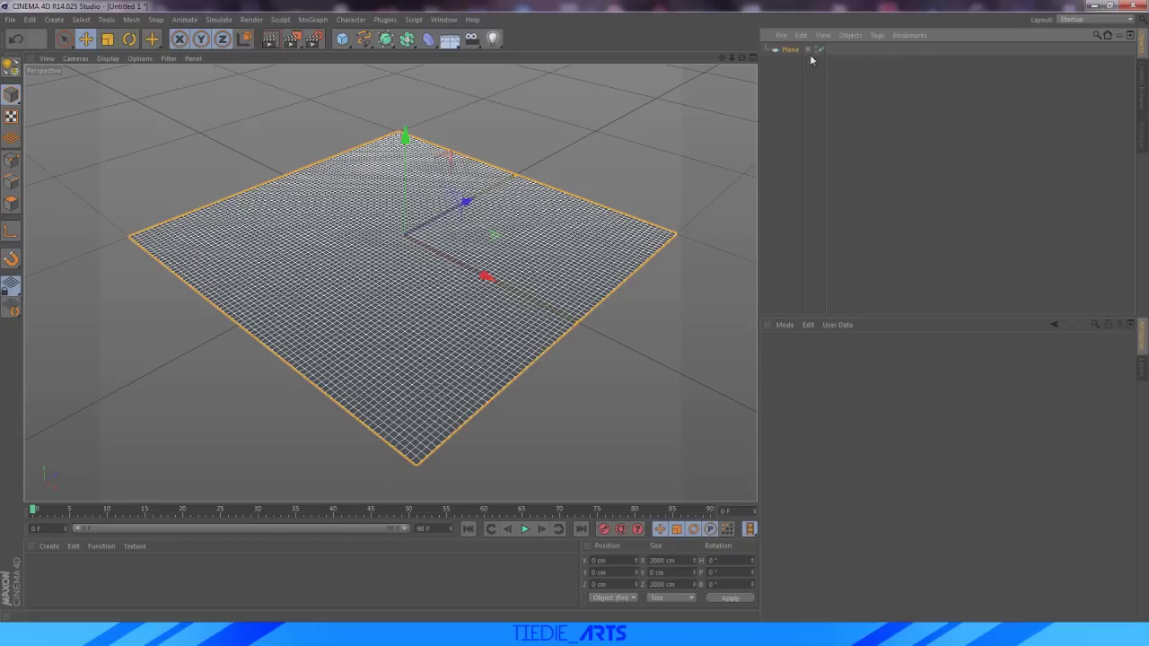
click(789, 52)
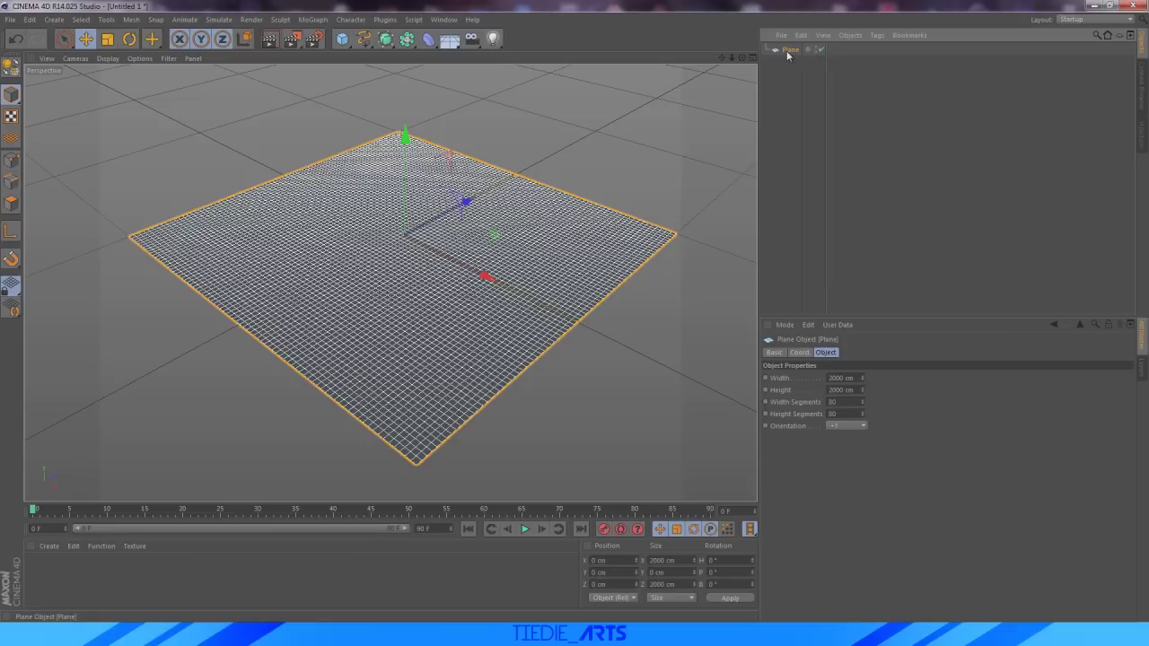
key(c)
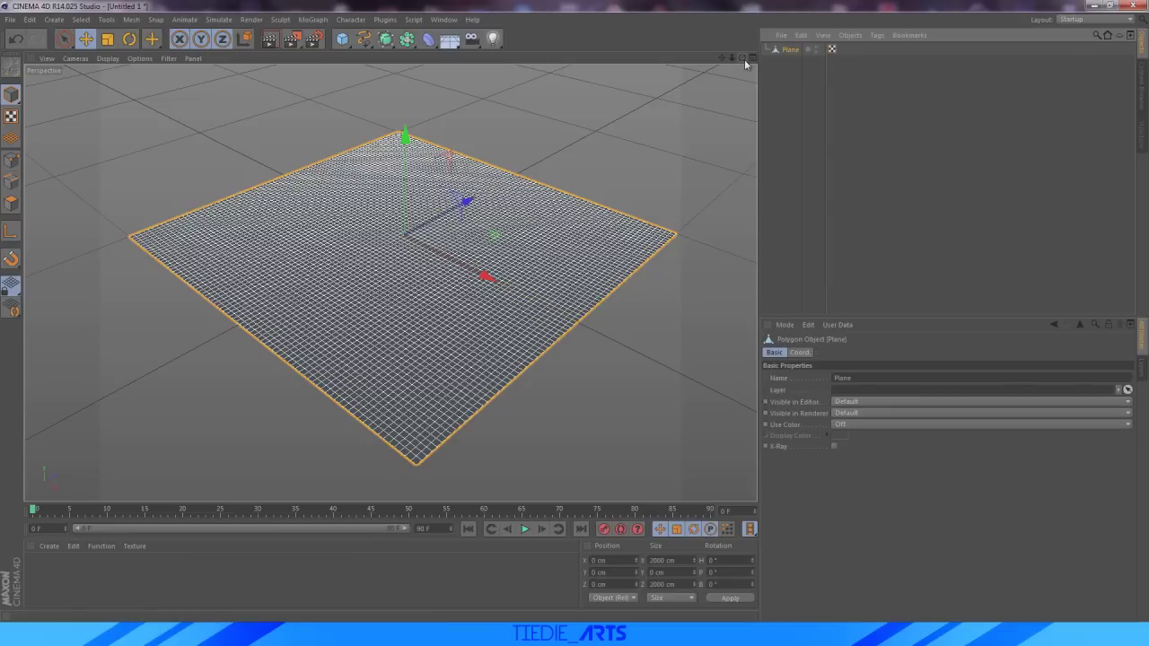
View the ice-caps reference picture in Windows Photo Viewer and return to the CINEMA 4D scene
mouse_move(743, 59)
mouse_down()
mouse_move(691, 34)
mouse_move(763, 22)
mouse_move(744, 57)
mouse_up()
click(381, 634)
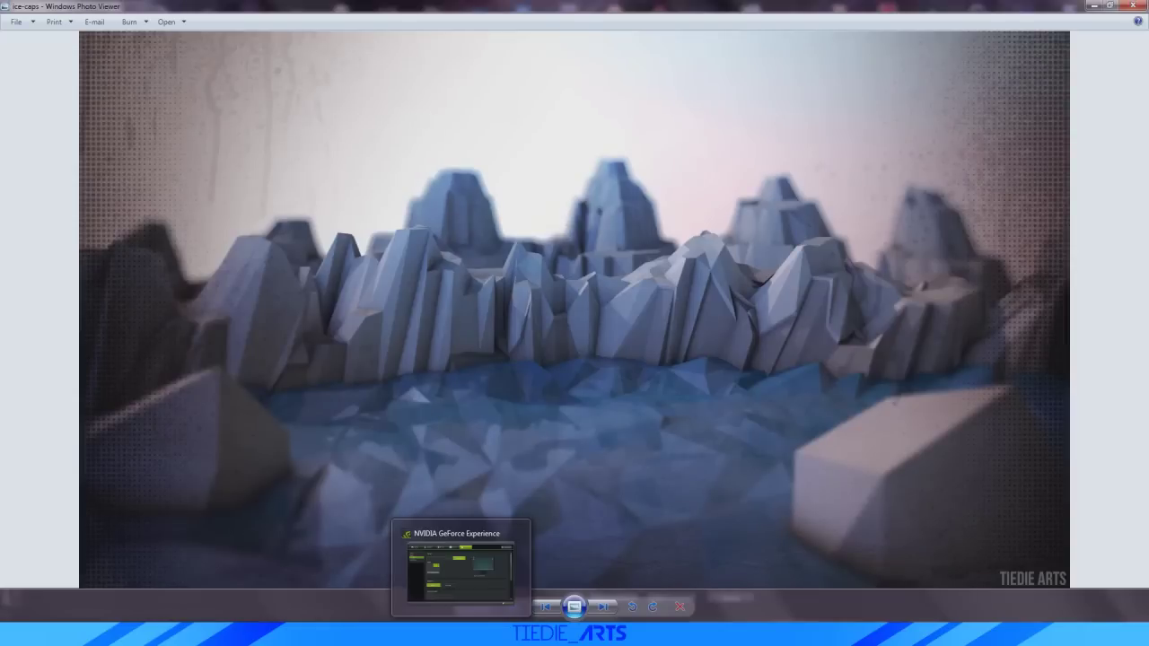
click(462, 633)
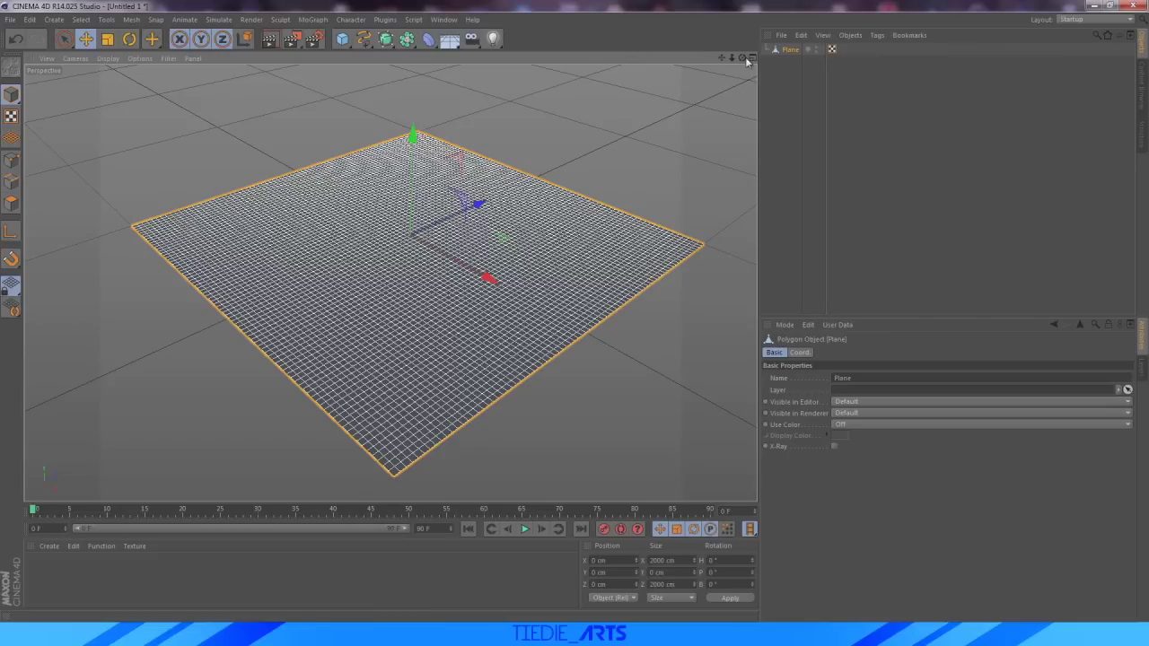
Switch to polygon editing on the plane and activate the Brush tool
drag(748, 63, 738, 86)
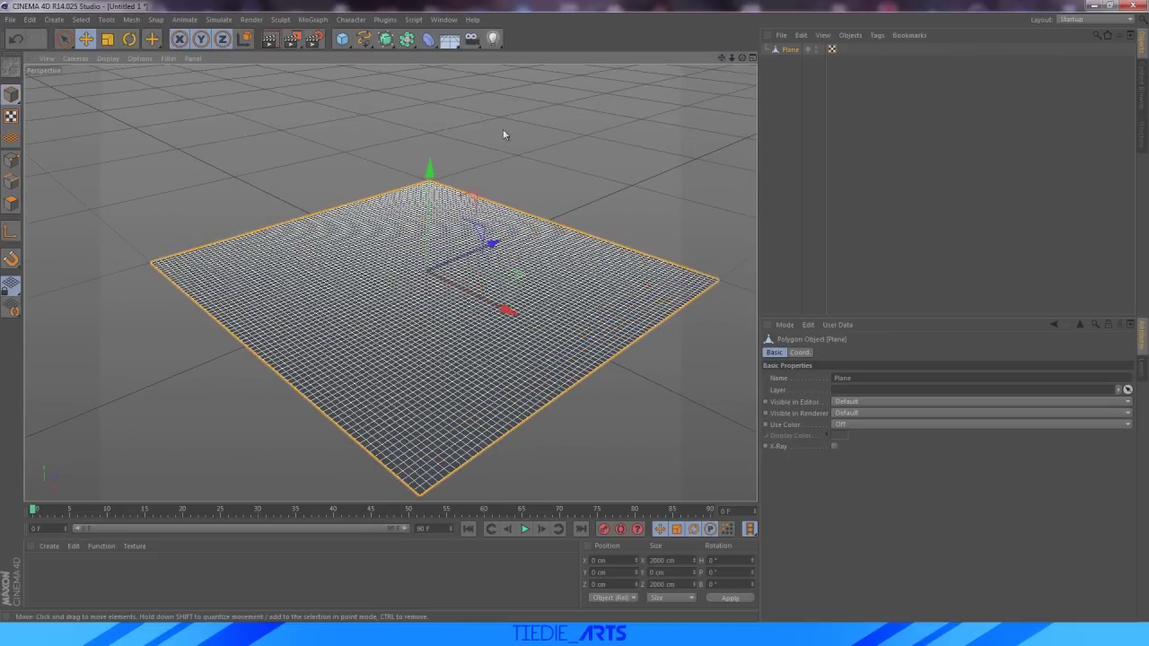
click(11, 205)
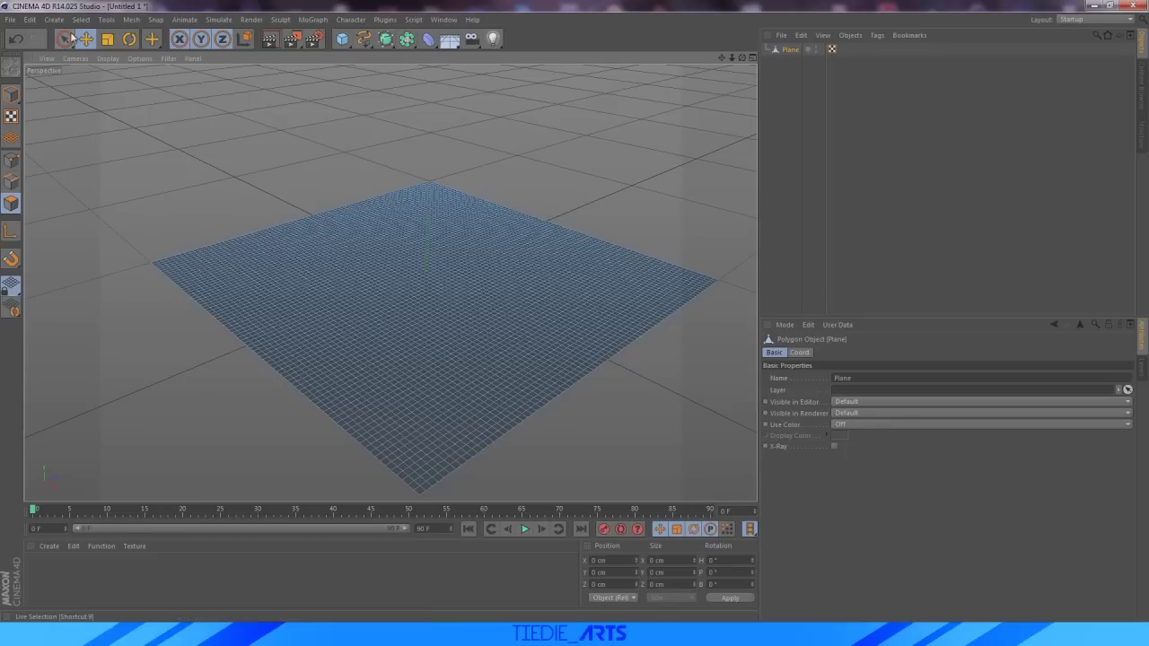
click(64, 40)
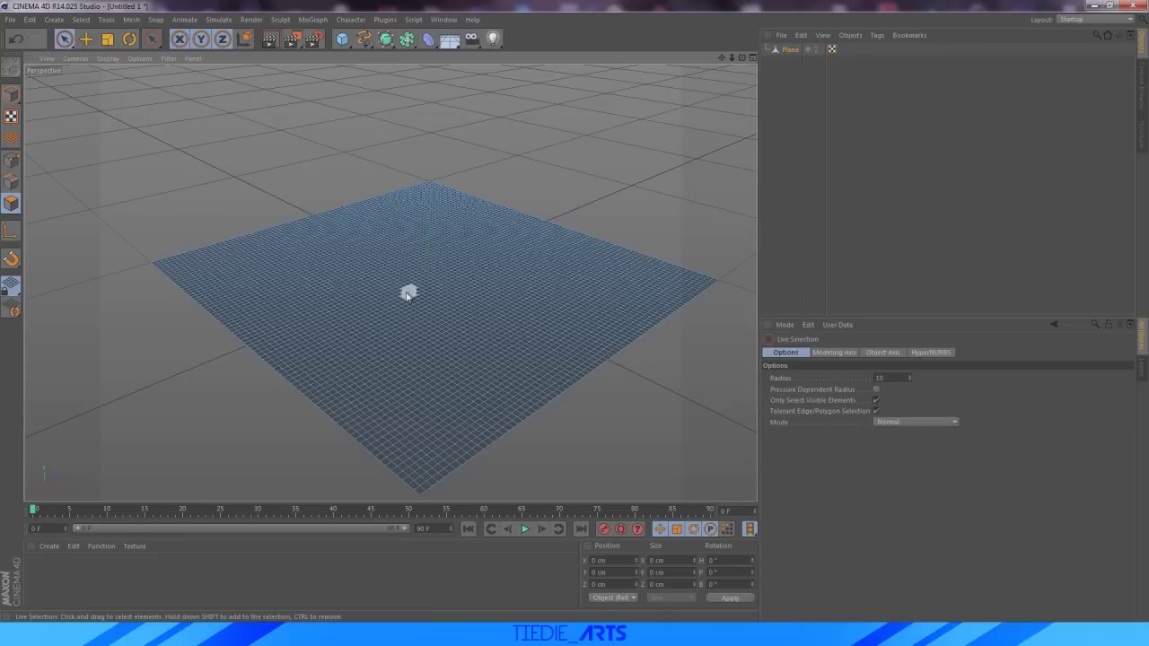
drag(740, 57, 731, 78)
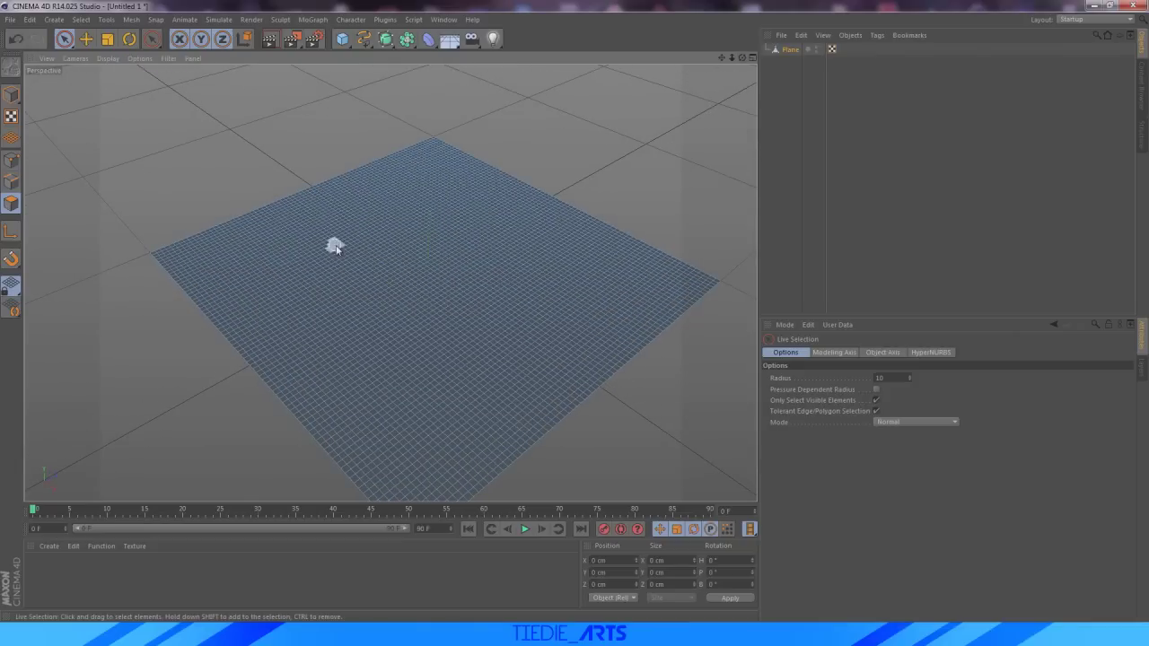
right_click(386, 260)
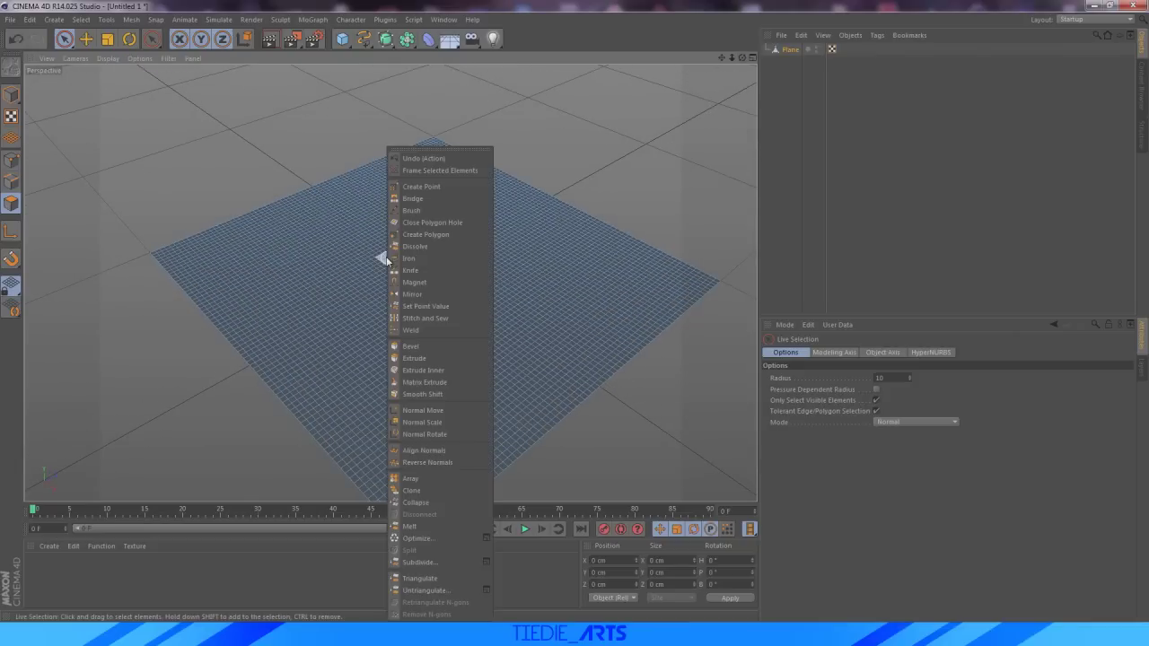
click(429, 211)
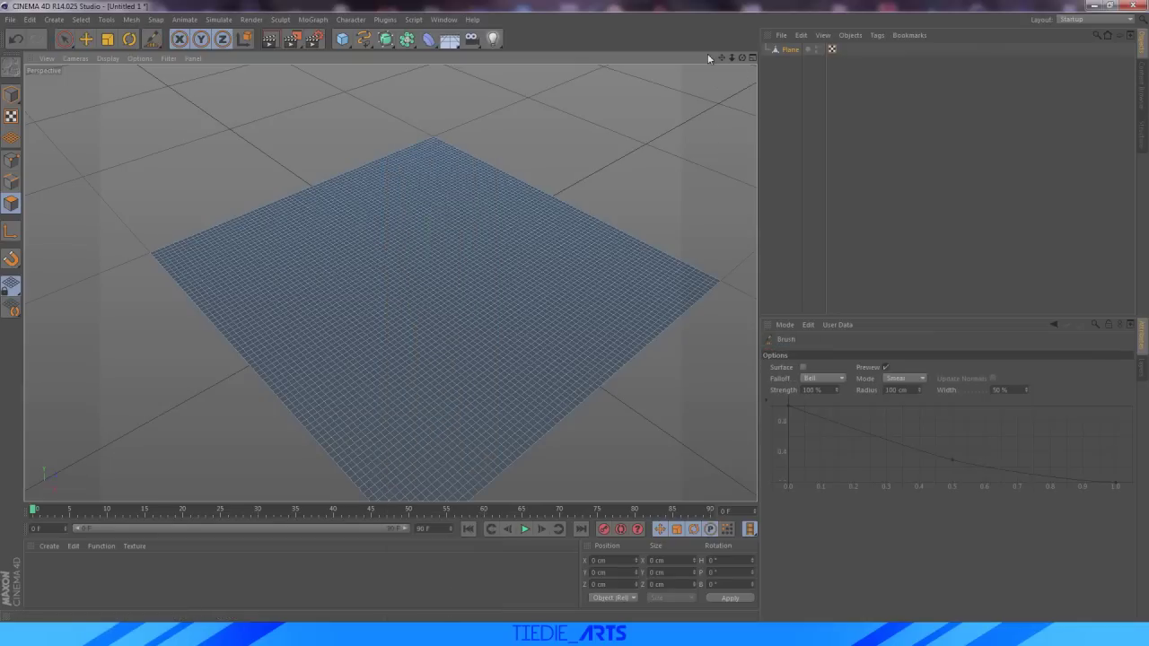
Try raising three peaks on the plane with the Brush in Smear mode and undo the strokes
drag(722, 58, 722, 70)
drag(390, 262, 388, 232)
drag(519, 262, 519, 232)
drag(460, 190, 459, 162)
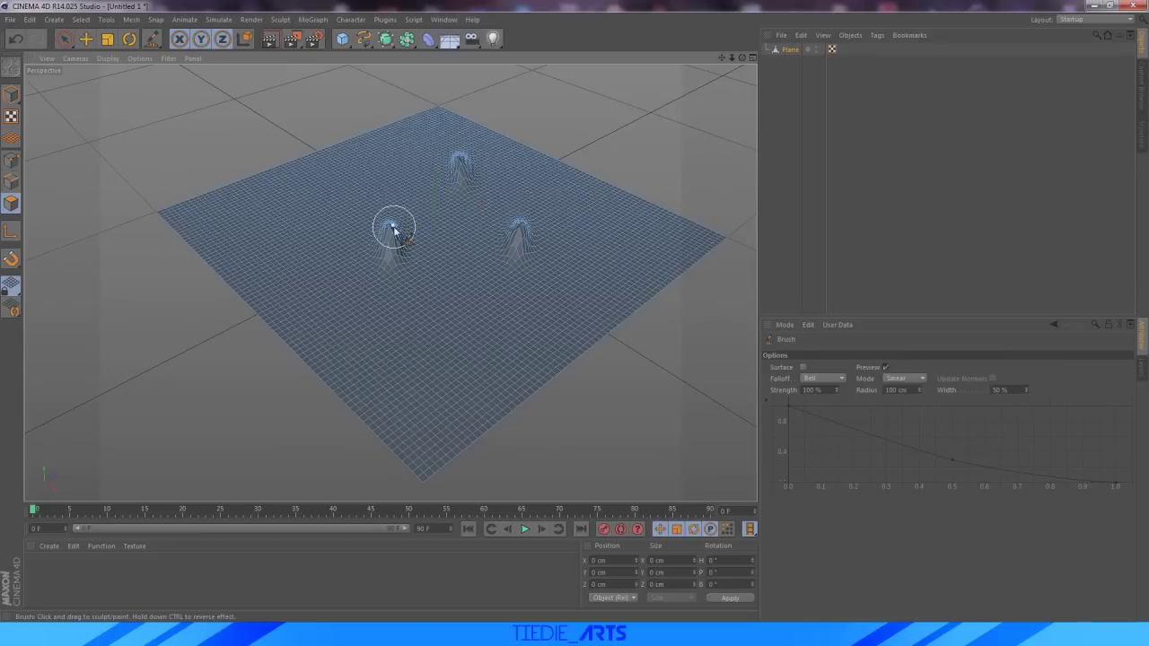
key(ctrl+z)
key(ctrl+z)
key(ctrl+z)
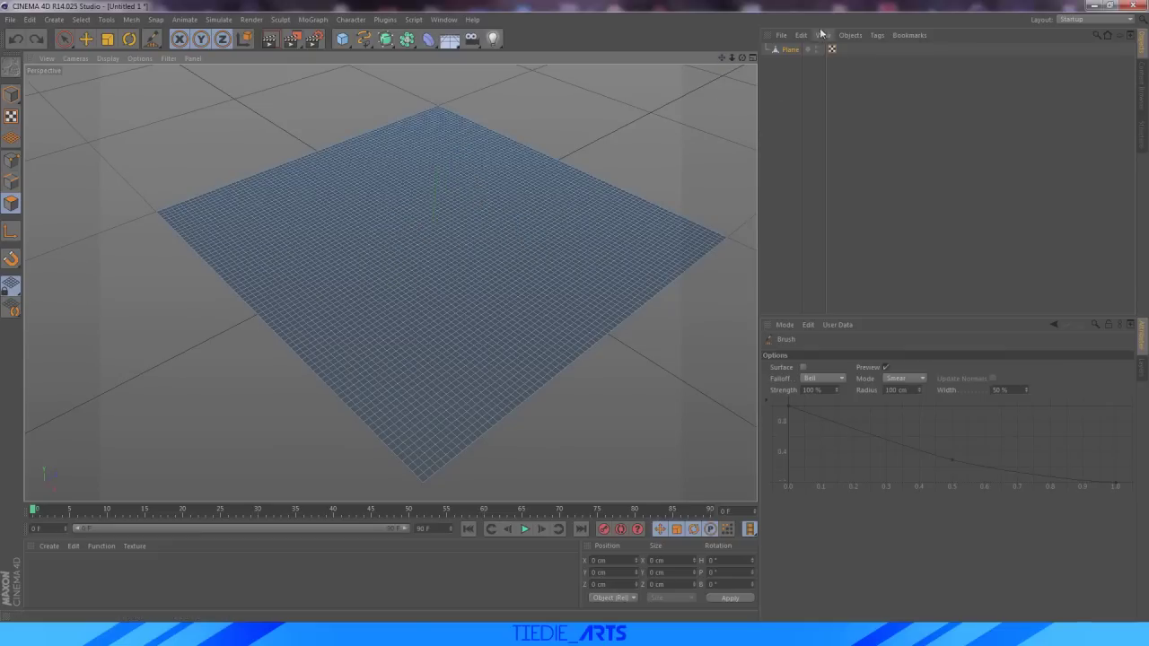
Set the Brush falloff to Constant and its mode to Surface
drag(742, 59, 733, 90)
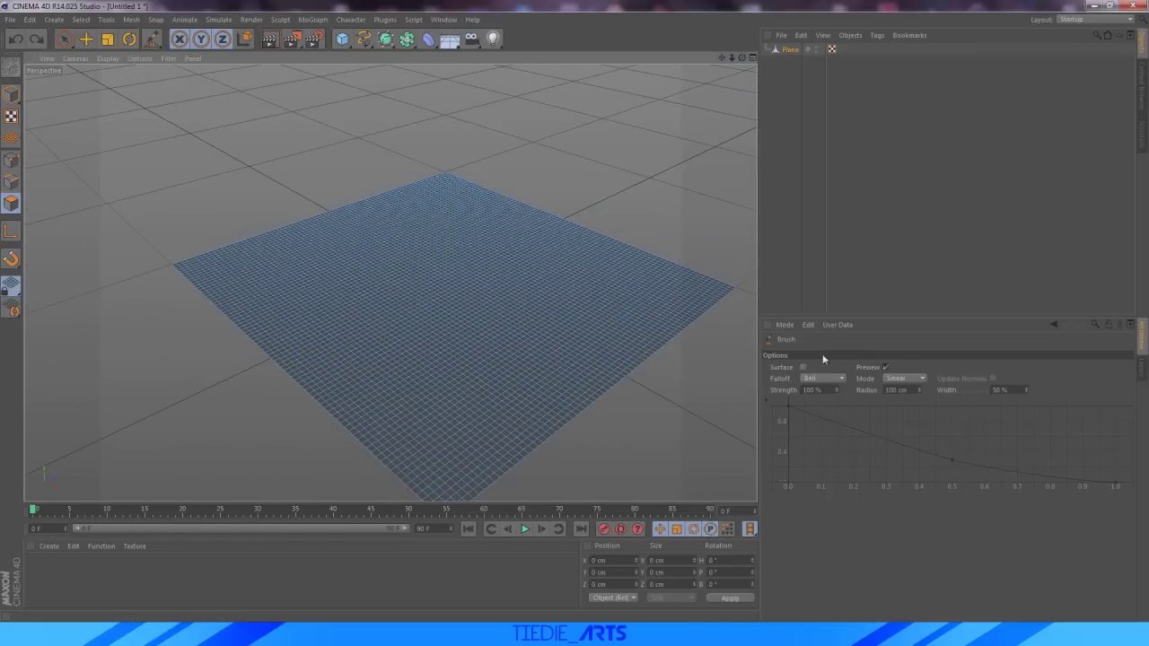
click(837, 381)
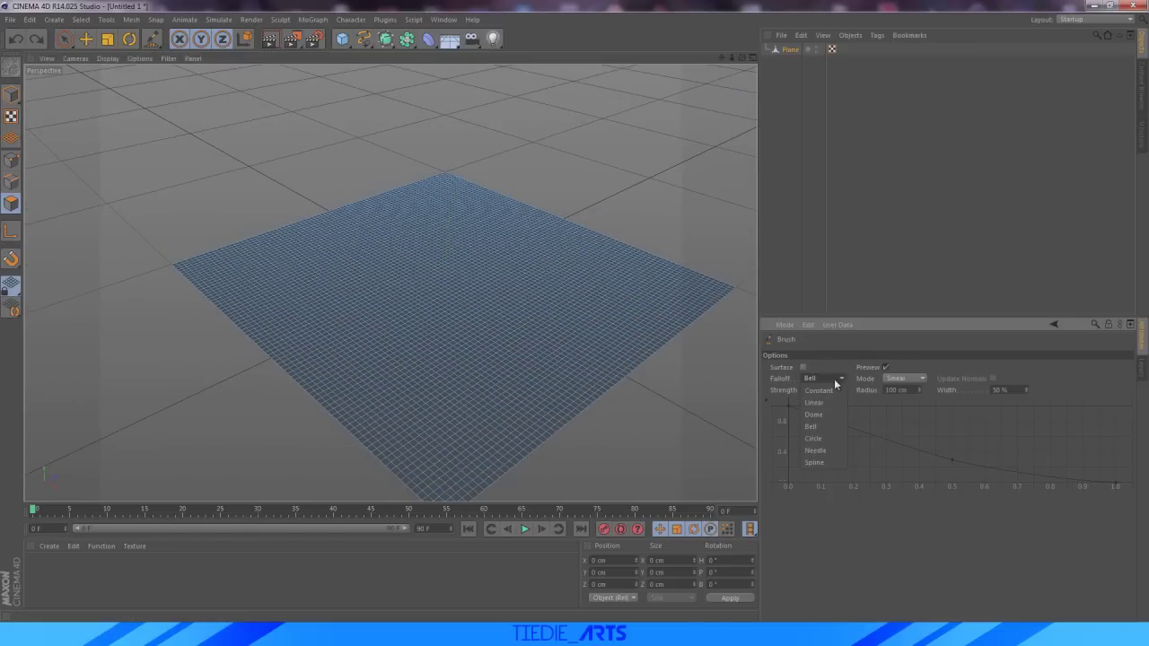
click(818, 390)
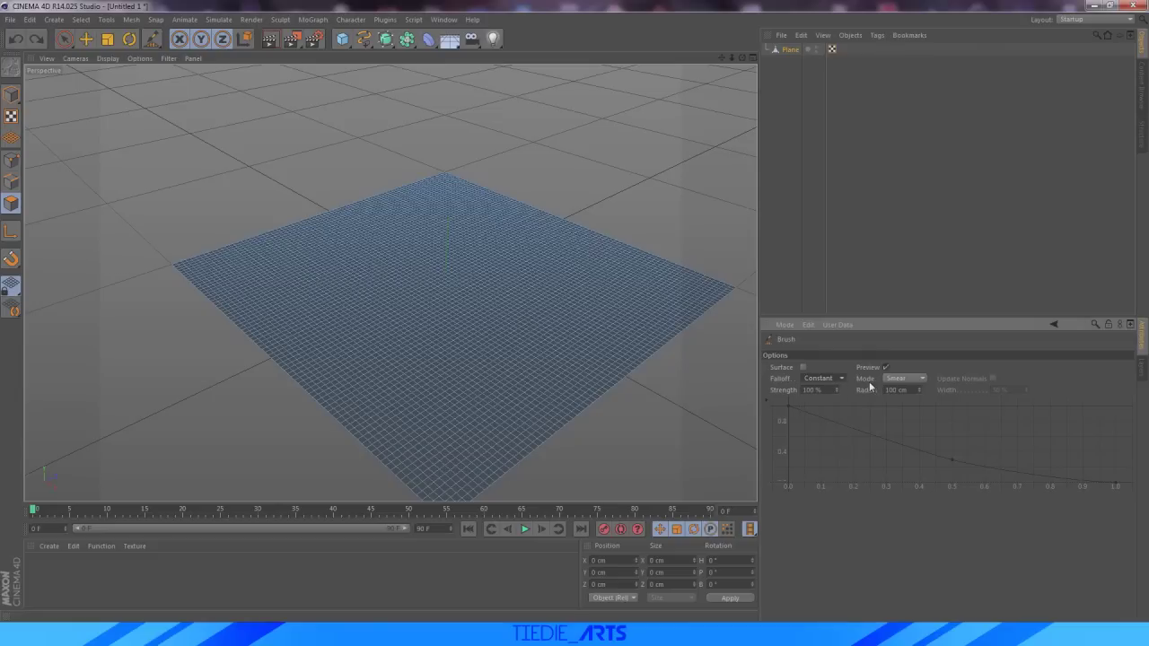
click(894, 381)
click(903, 413)
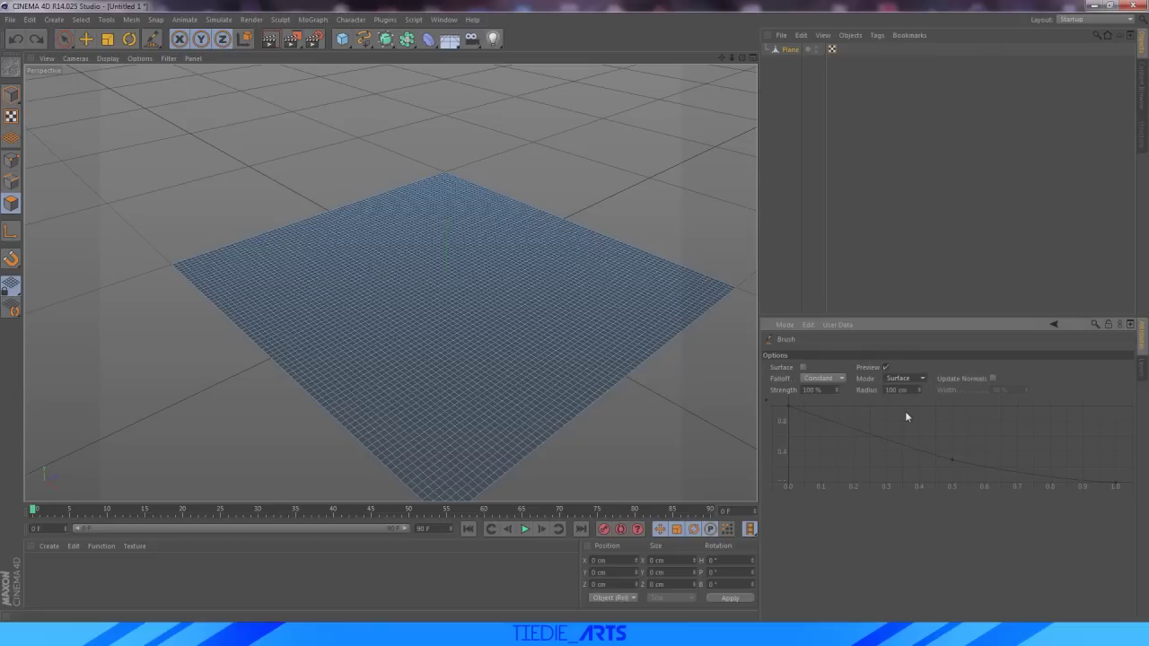
Try raising two flat-topped mounds with the Brush radius enlarged to about 194 cm, and undo both strokes
middle_drag(385, 239, 365, 259)
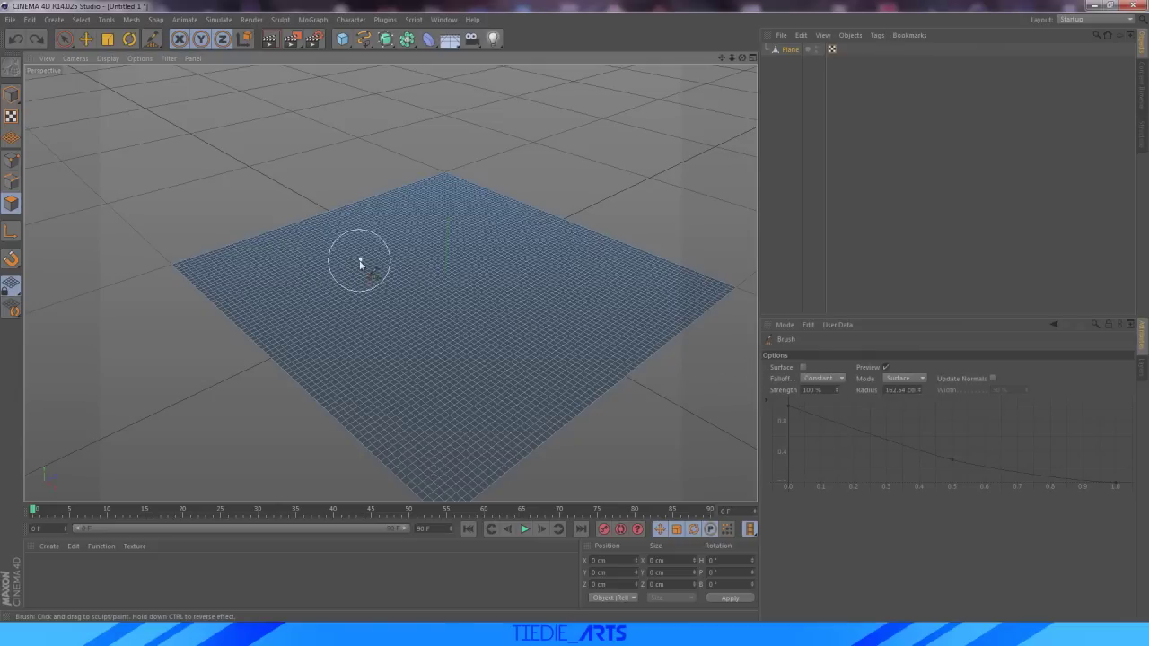
drag(366, 269, 368, 250)
drag(530, 299, 530, 268)
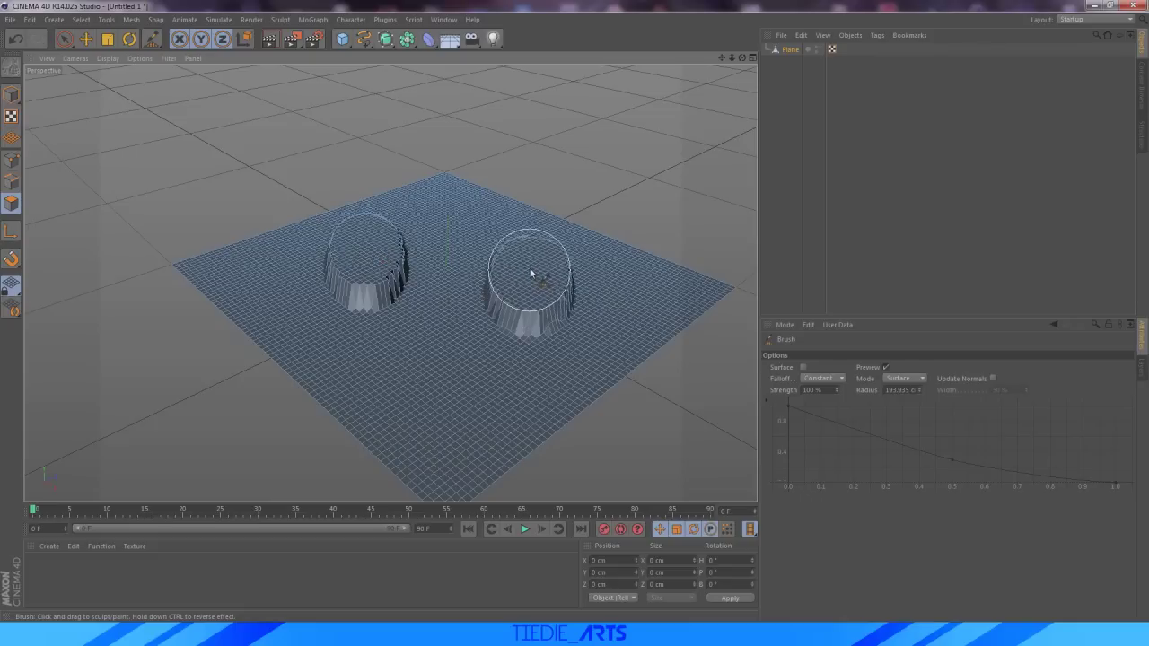
key(ctrl+z)
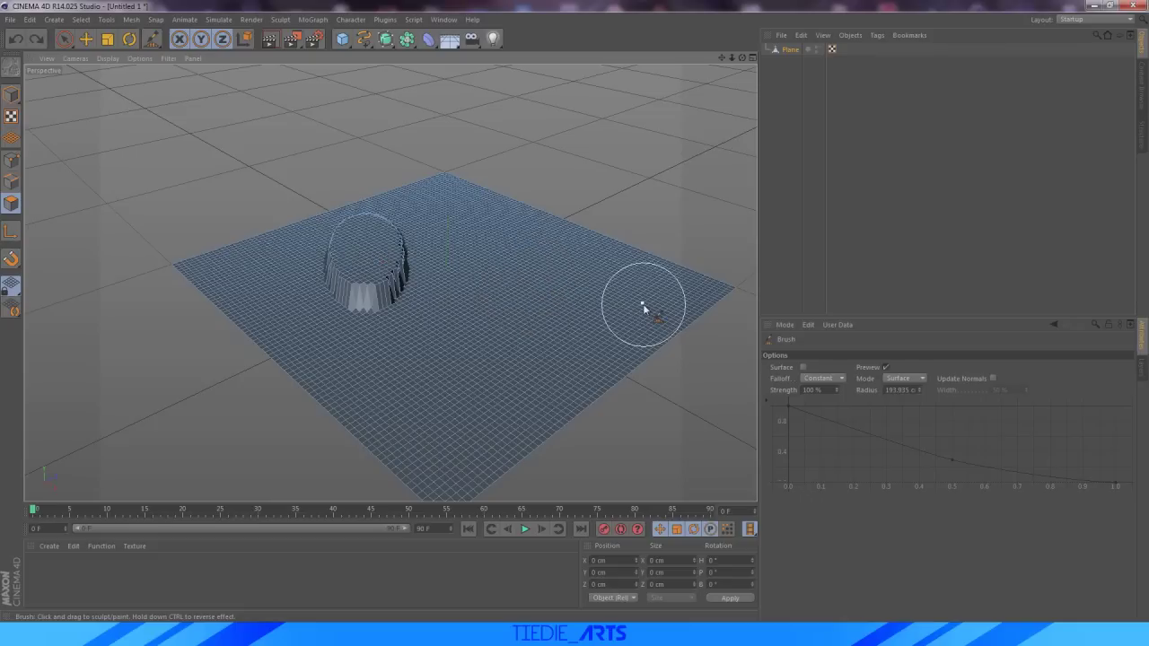
key(ctrl+z)
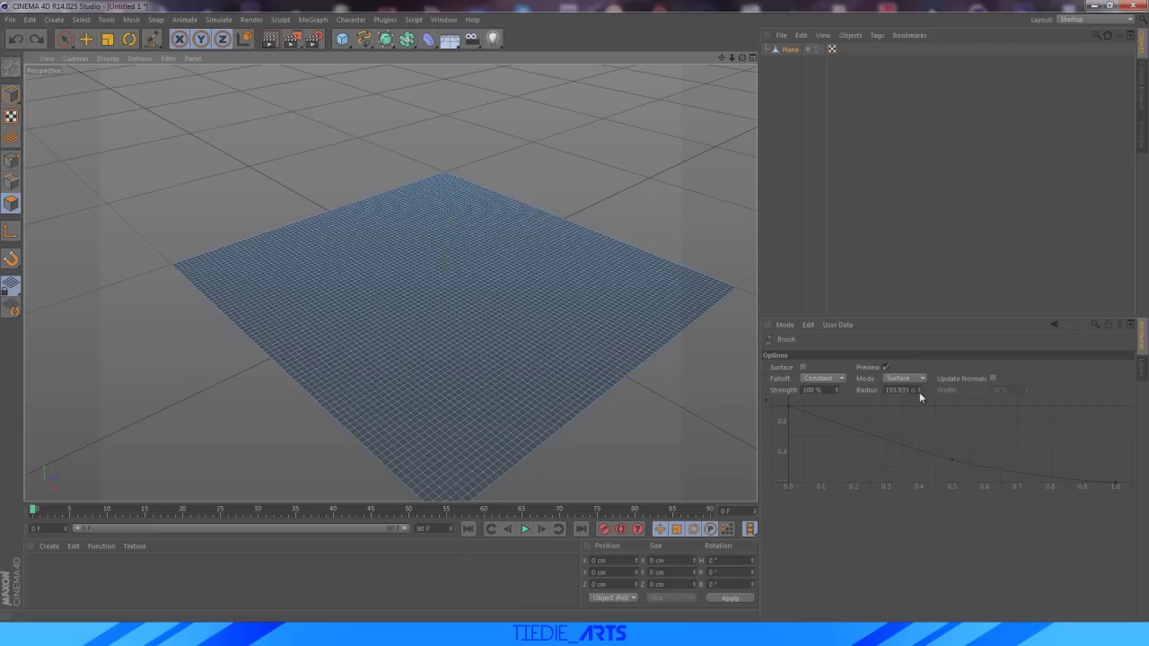
Adjust the Brush radius interactively, ending at about 244 cm
mouse_move(503, 341)
middle_down()
mouse_move(490, 337)
mouse_move(584, 359)
middle_up()
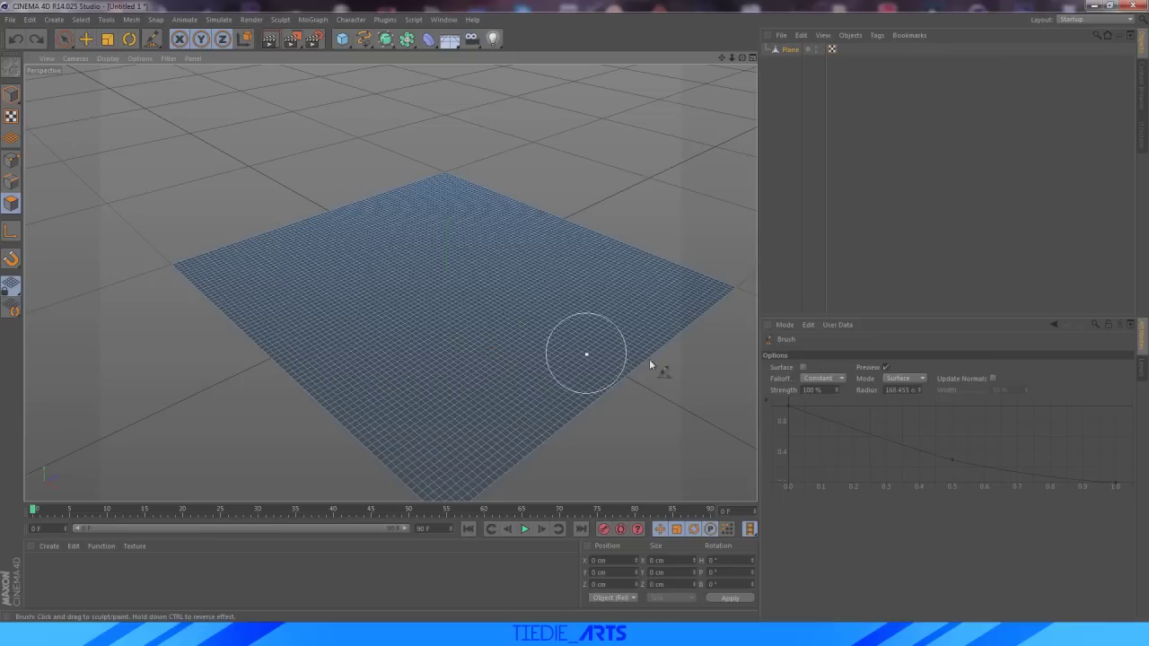
drag(919, 389, 919, 408)
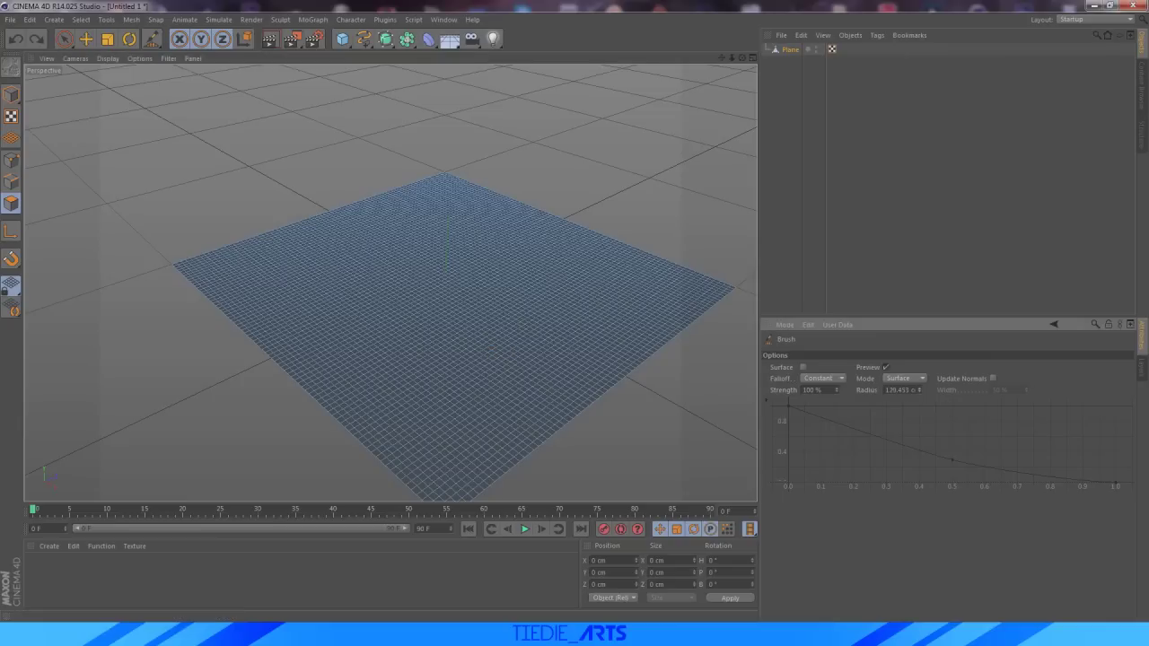
middle_drag(430, 278, 443, 278)
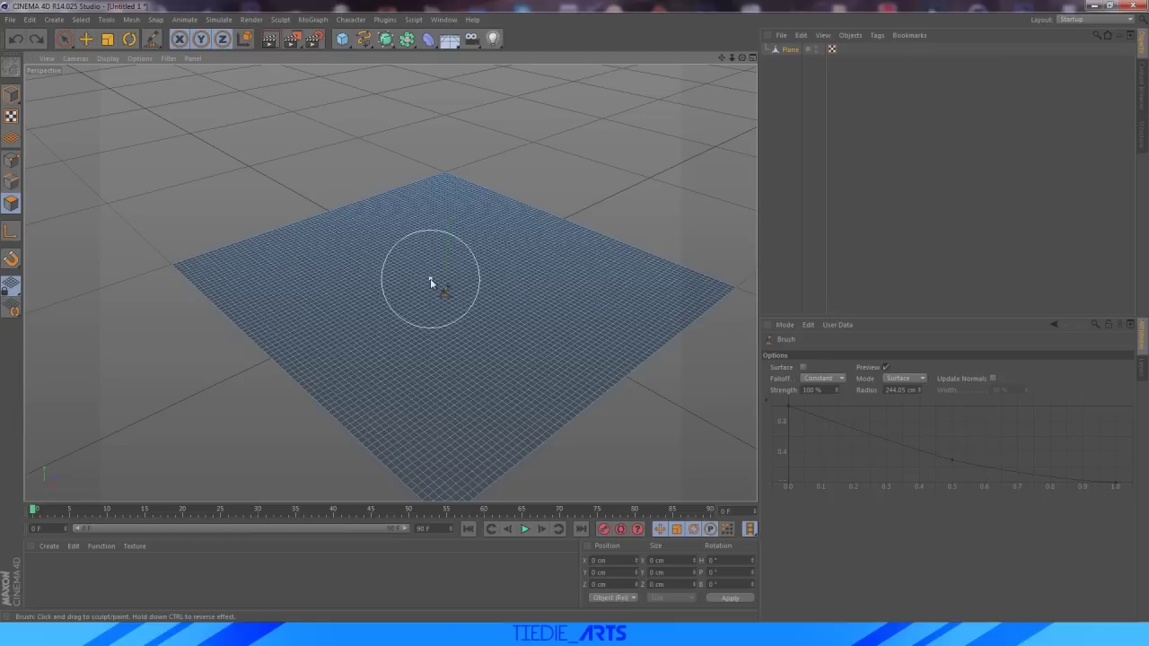
Set the Brush strength to 75 % and raise a tiered peak near the plane's left corner, reducing the radius from about 171 cm towards the summit
click(836, 387)
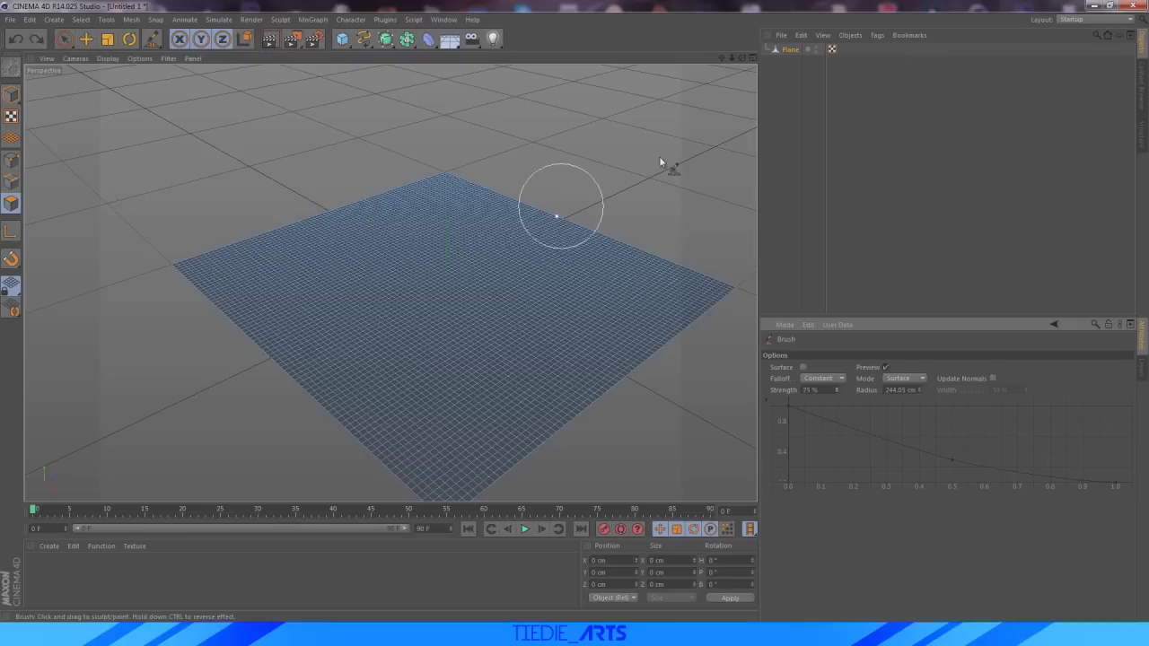
drag(743, 58, 706, 61)
middle_drag(347, 206, 307, 228)
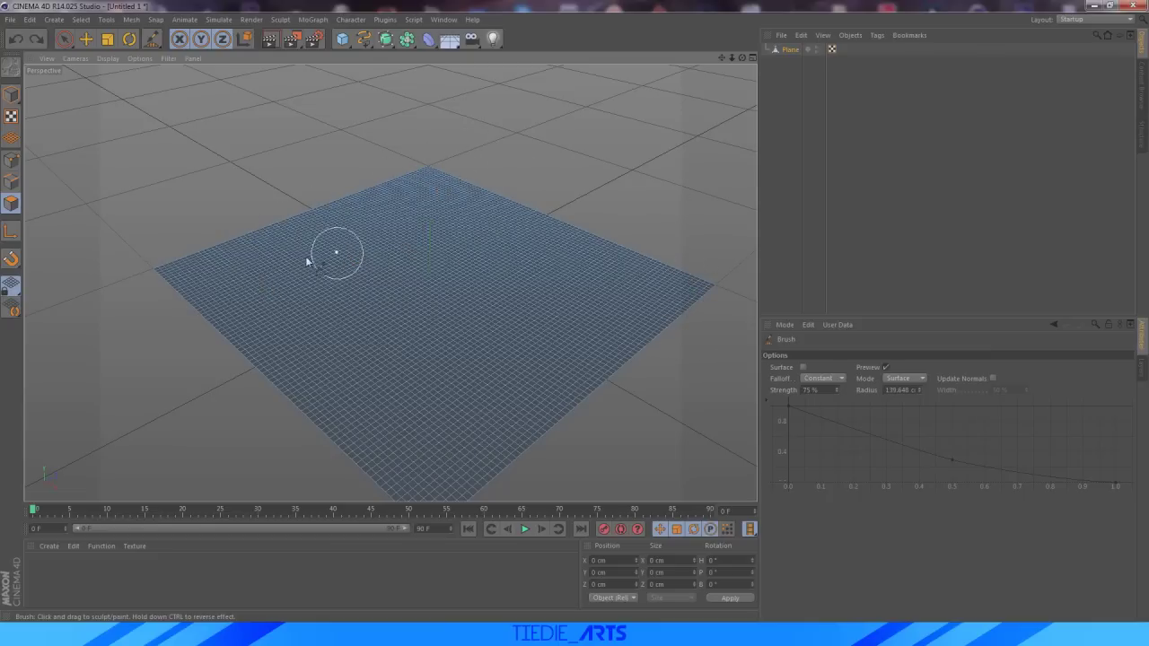
drag(240, 279, 241, 262)
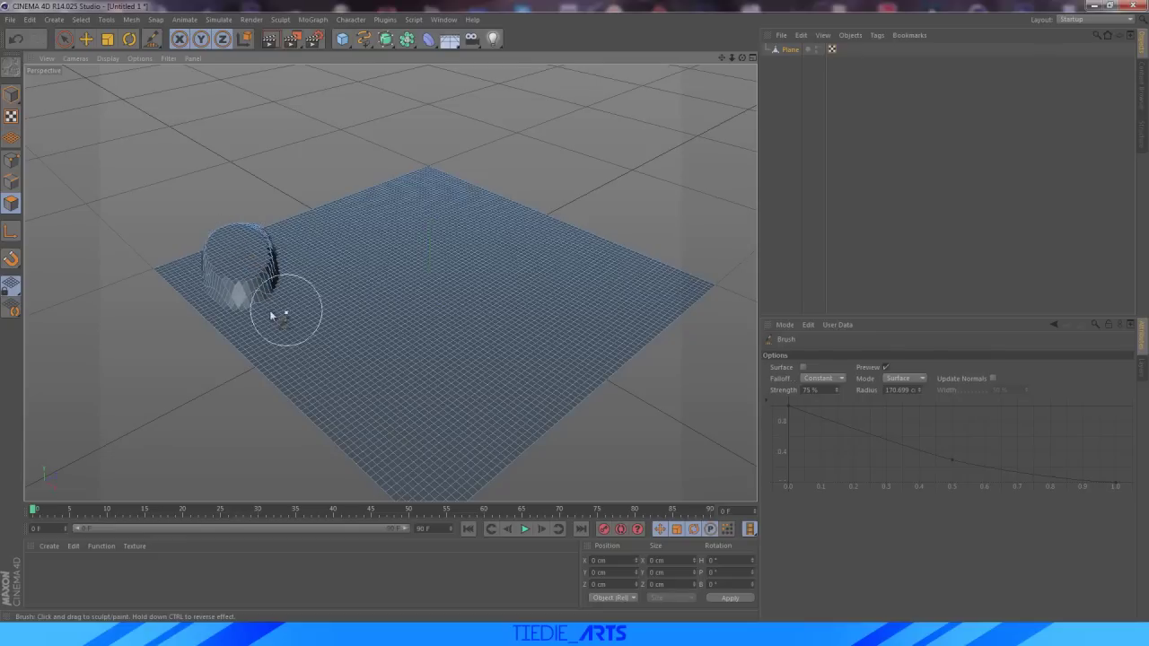
middle_drag(241, 258, 239, 252)
drag(239, 252, 236, 232)
middle_drag(237, 232, 236, 236)
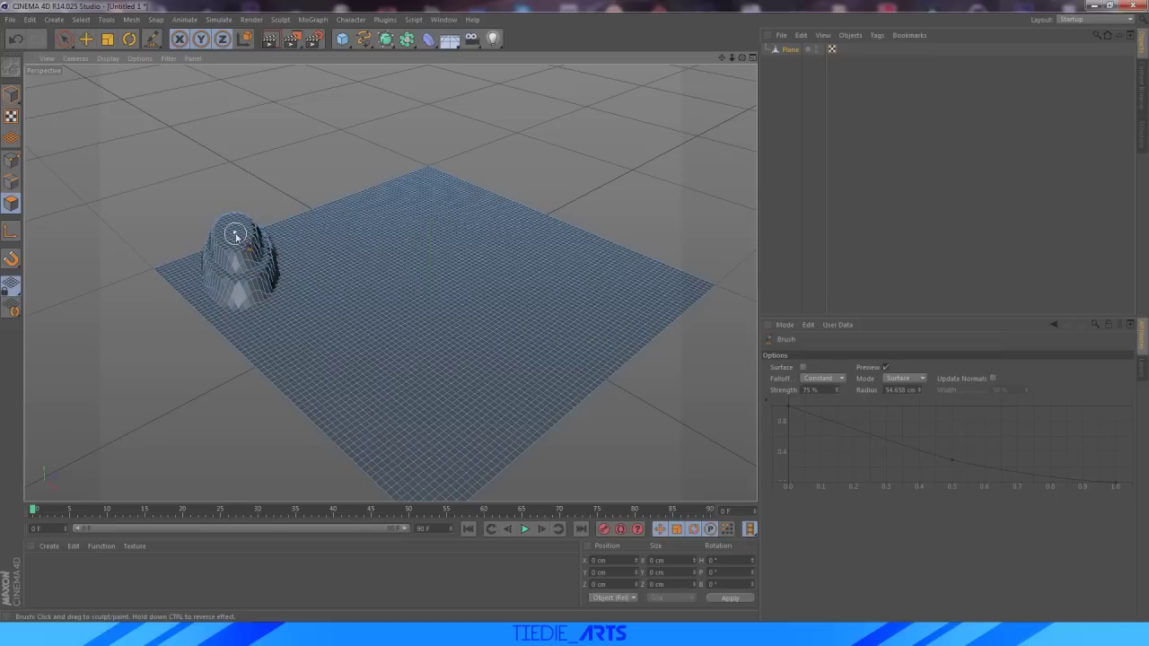
drag(235, 236, 232, 221)
Raise a second tiered peak along the plane's back-left edge, starting with a Brush radius of about 187 cm and narrowing to about 55 cm
middle_drag(303, 245, 311, 236)
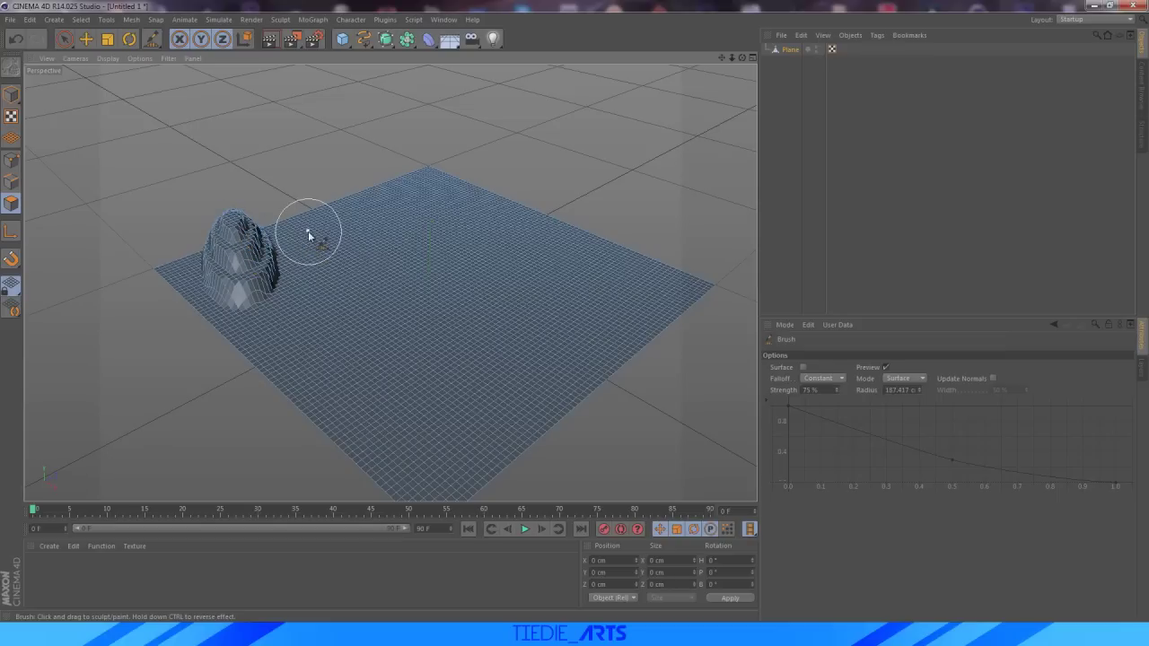
drag(310, 243, 307, 192)
middle_drag(307, 192, 306, 193)
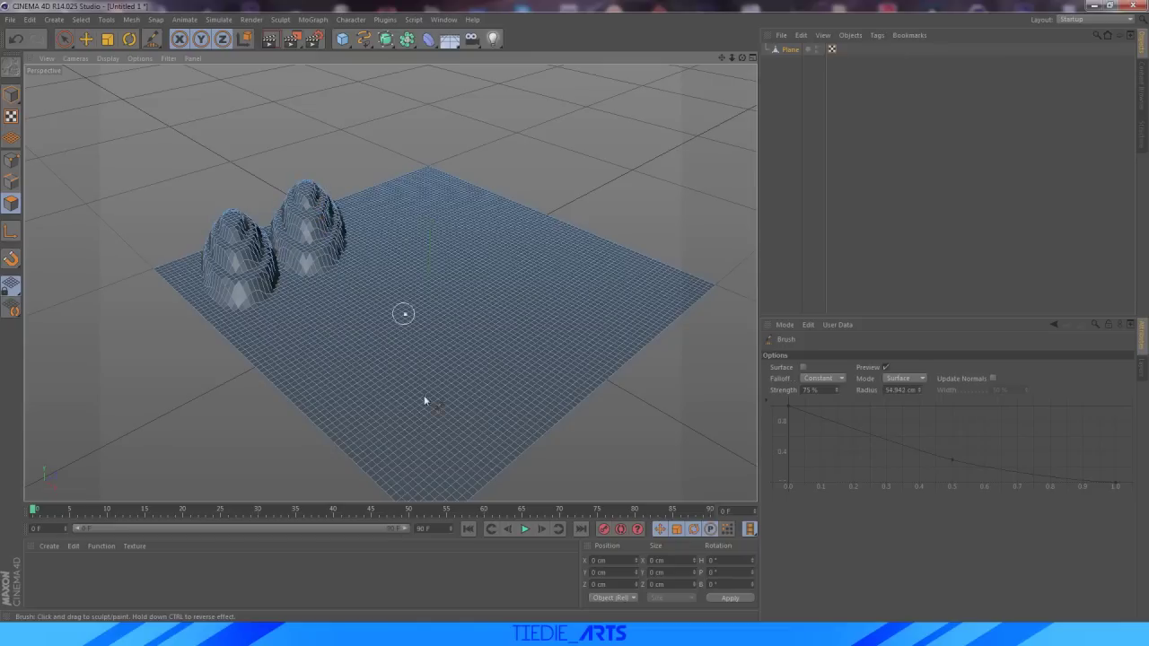
Check the ice-caps reference image and raise a third, taller tiered peak near the plane's back corner with progressively smaller Brush radii
key(alt+Tab)
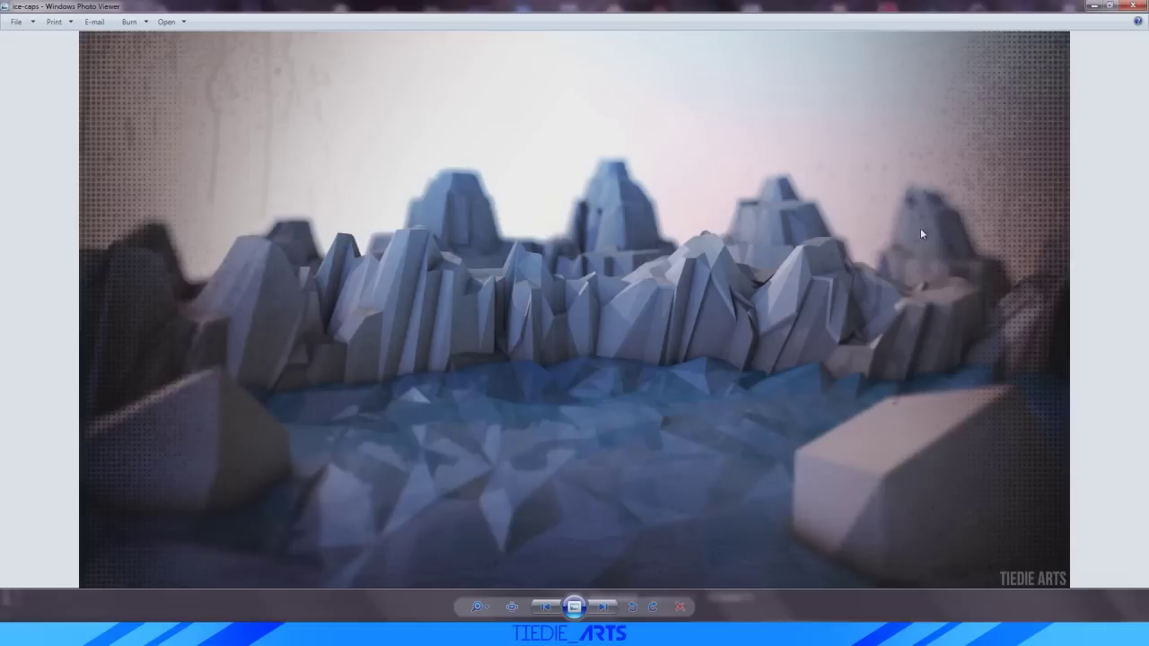
key(alt+Tab)
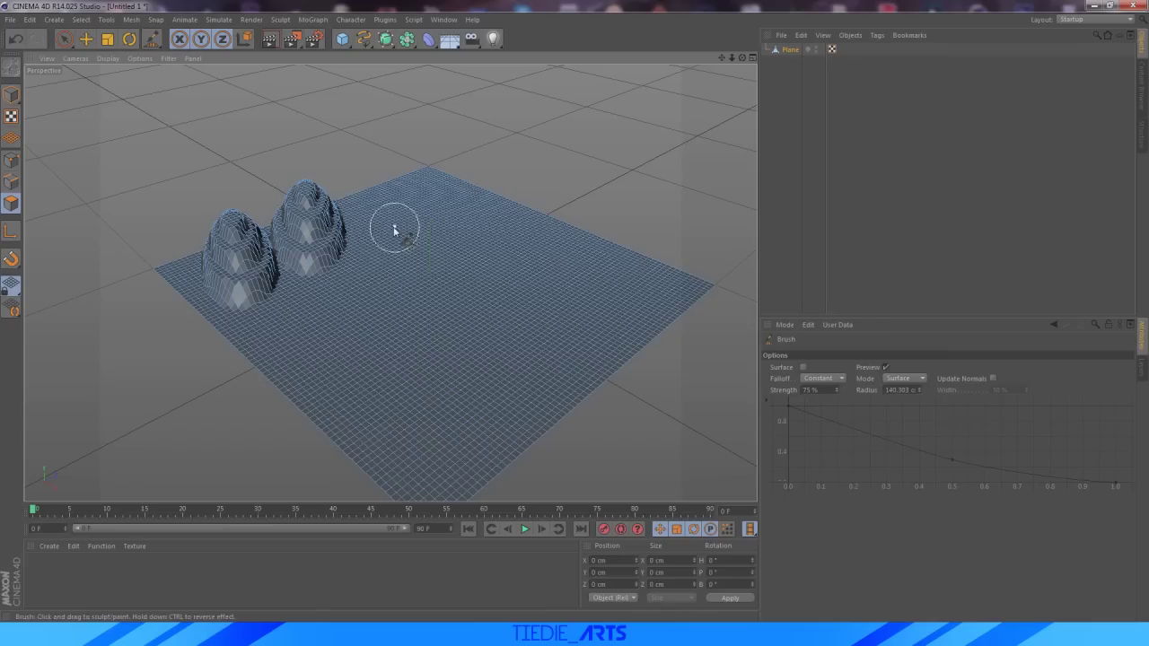
drag(391, 226, 393, 184)
middle_drag(393, 183, 388, 190)
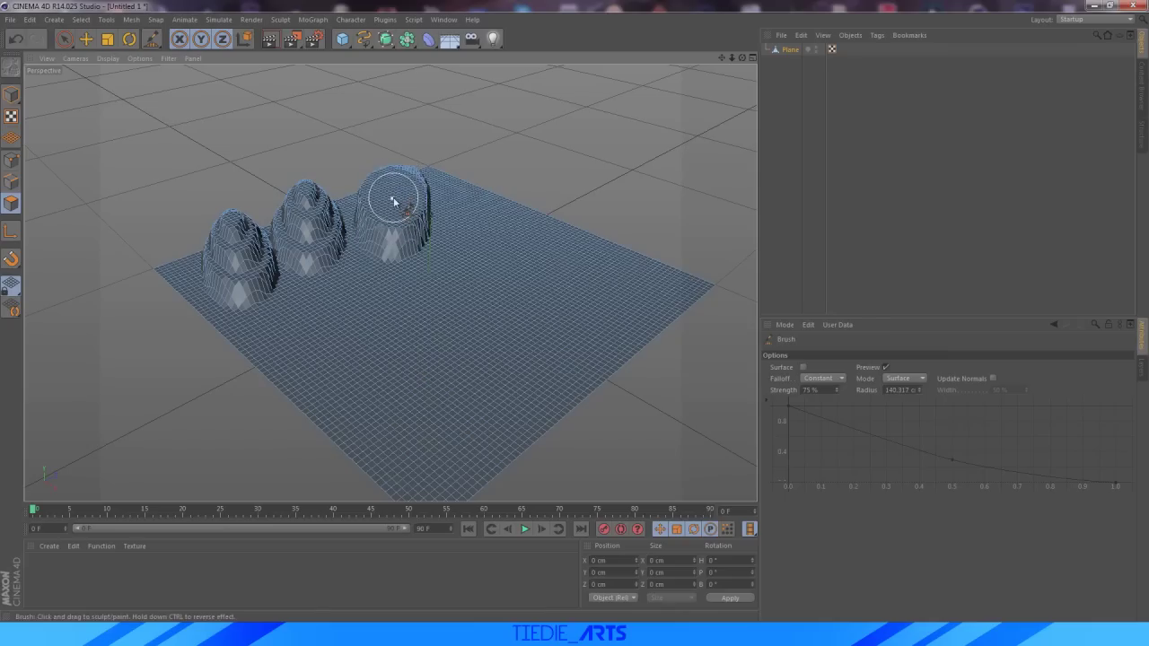
drag(395, 192, 397, 167)
middle_drag(396, 167, 397, 168)
drag(397, 165, 395, 151)
Raise a fourth tiered peak just beyond the back corner, starting with a Brush radius of about 178 cm and narrowing it towards the summit
middle_drag(468, 215, 479, 222)
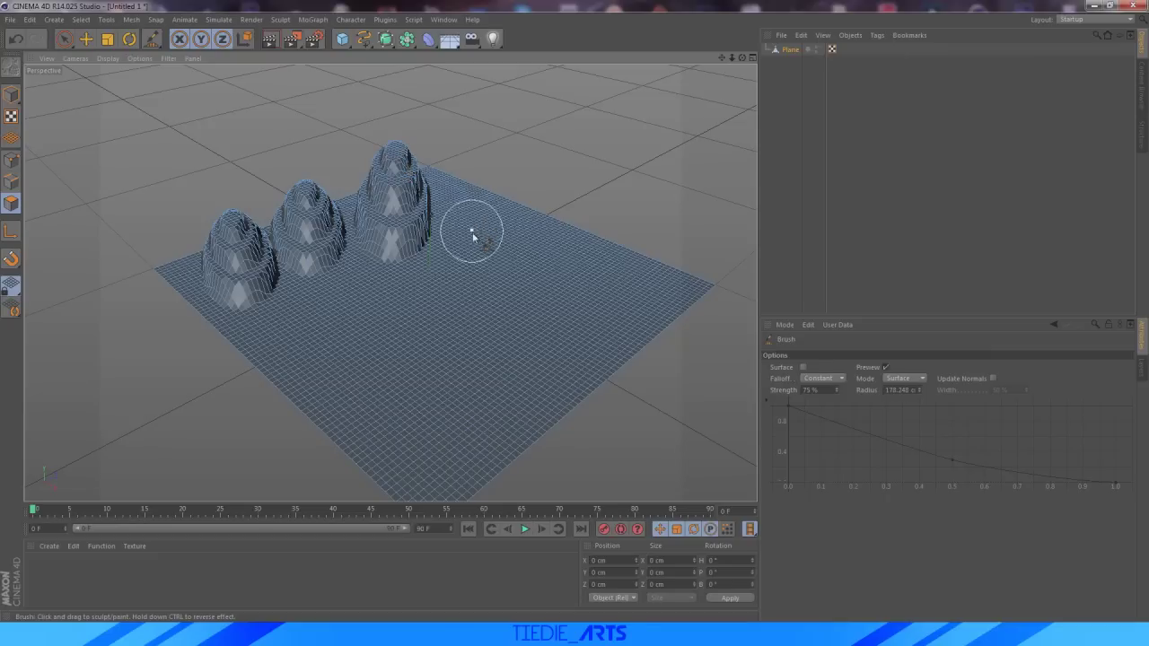
drag(475, 223, 476, 195)
middle_drag(475, 196, 474, 195)
Raise a fifth tiered peak midway along the back-right edge, narrowing the Brush radius to about 46 cm at the summit
middle_drag(551, 258, 549, 259)
drag(557, 247, 559, 232)
middle_drag(559, 232, 558, 232)
drag(558, 233, 560, 214)
middle_drag(560, 214, 560, 212)
drag(560, 214, 562, 198)
middle_drag(562, 199, 562, 198)
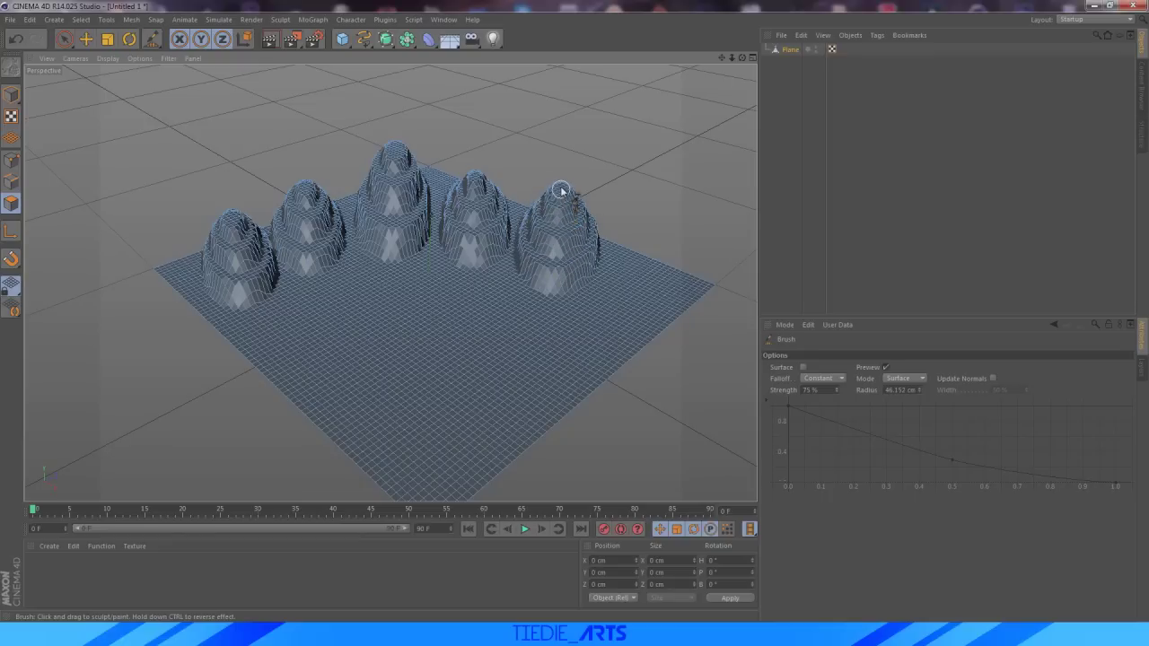
Raise a sixth tiered peak near the plane's right corner from a Brush radius of about 169 cm, undoing the last stroke
mouse_move(616, 256)
middle_down()
mouse_move(641, 272)
mouse_move(643, 290)
middle_up()
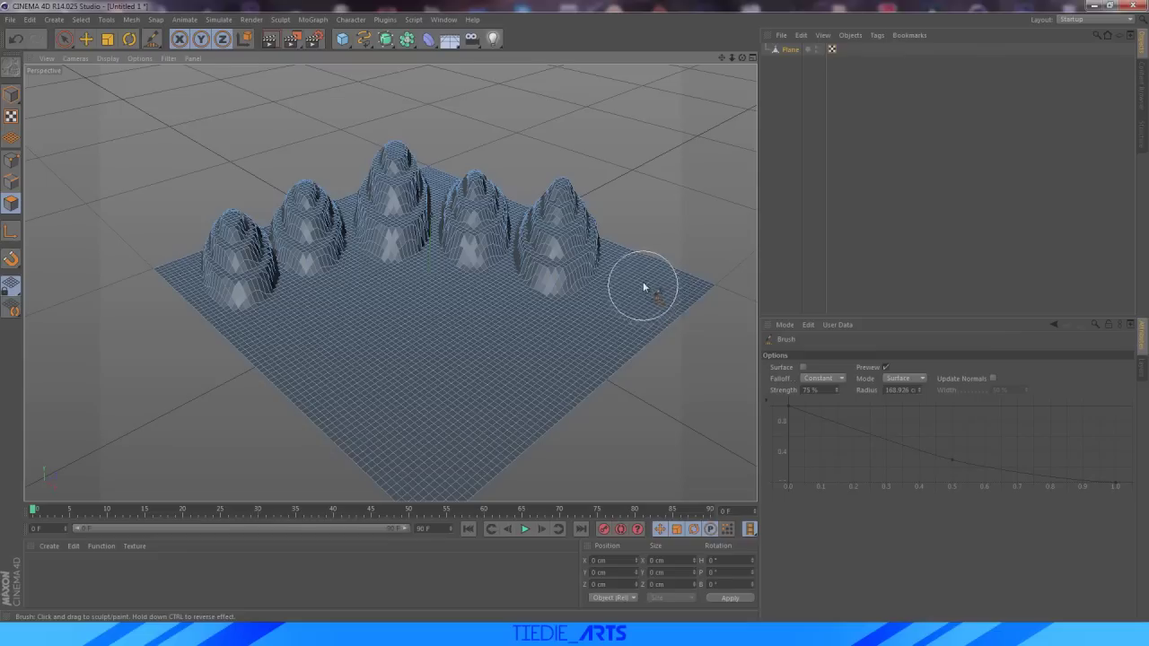
drag(642, 290, 643, 256)
middle_drag(643, 256, 643, 236)
drag(643, 236, 646, 232)
key(ctrl+z)
Raise small peaks in the gaps and at the feet of the large mountains, and one at the plane's left corner, using small Brush radii
middle_drag(358, 264, 358, 260)
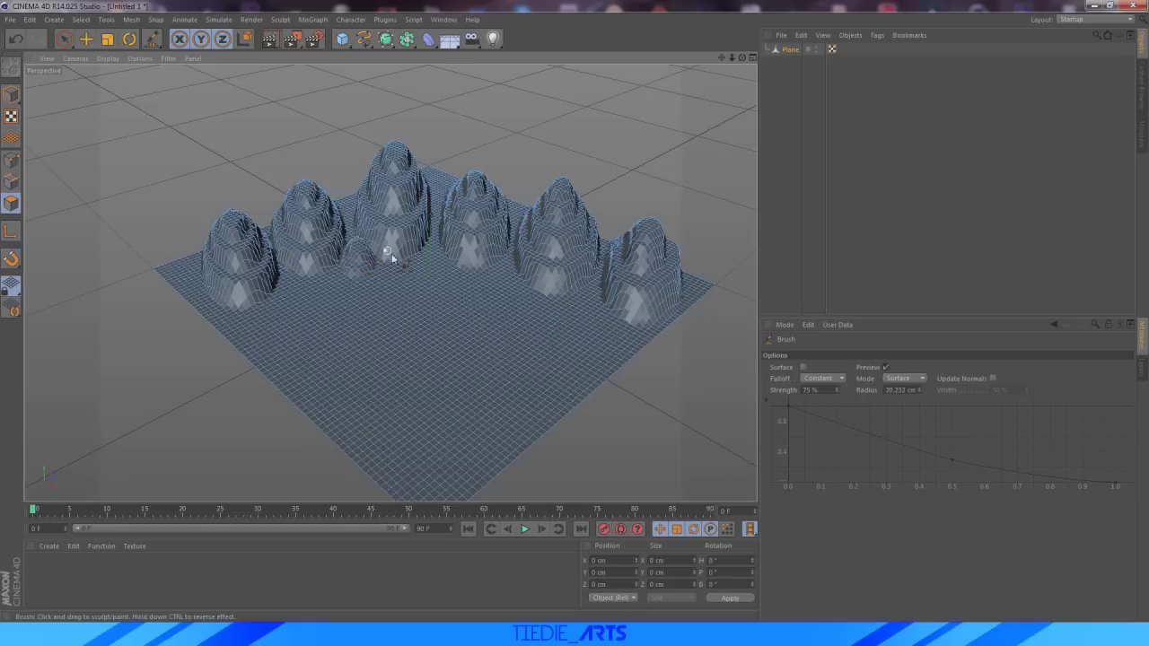
middle_drag(427, 260, 433, 249)
middle_drag(505, 281, 507, 281)
drag(507, 281, 507, 275)
middle_drag(508, 275, 507, 275)
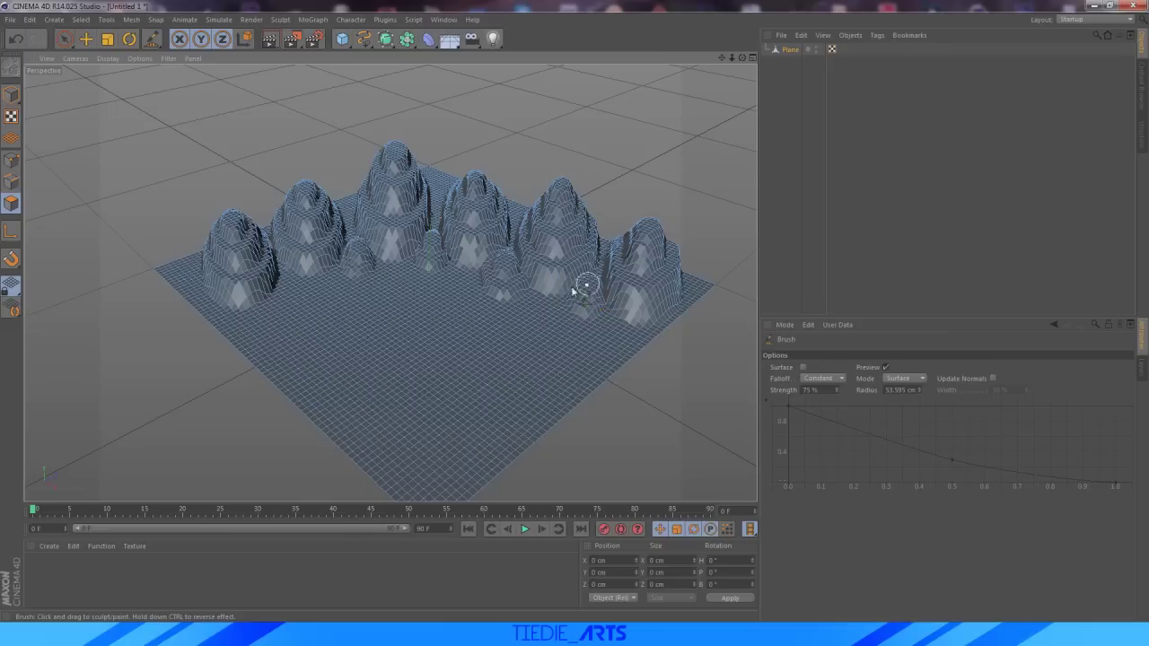
middle_drag(190, 275, 194, 266)
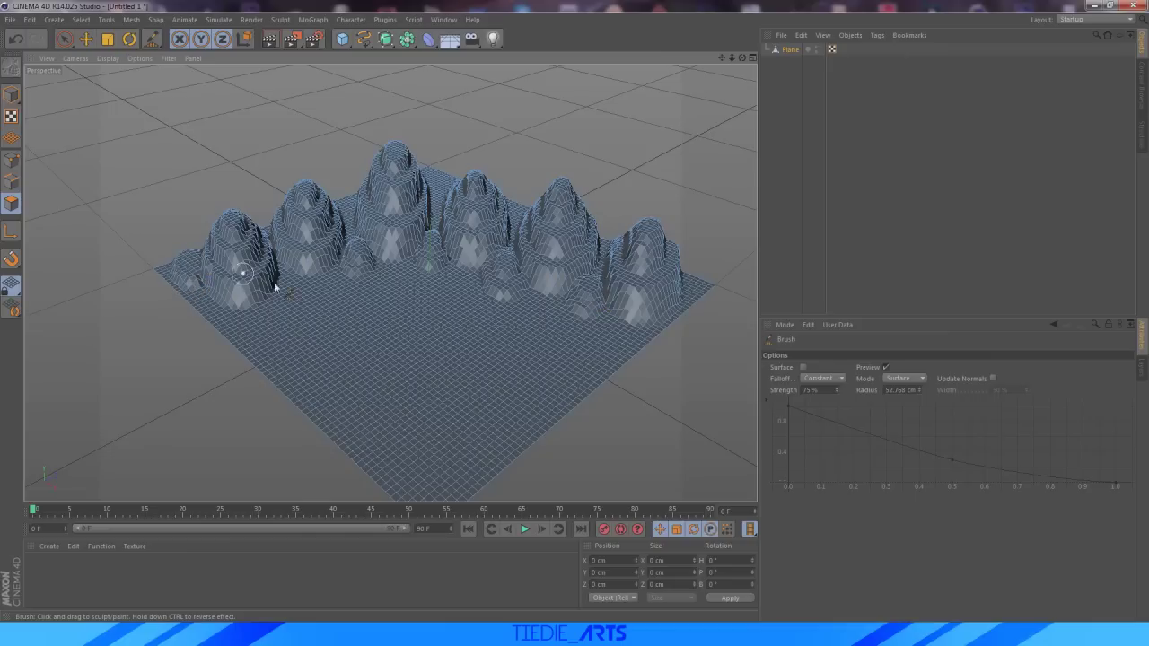
Scatter small bumps across the flat foreground of the plane with the Brush
click(375, 313)
click(429, 322)
click(519, 354)
click(460, 390)
click(398, 394)
click(290, 361)
click(321, 320)
click(353, 363)
Lower the Brush strength to about 23 % with a radius of about 148 cm, and roughen the foreground ground with a broad stroke
mouse_move(836, 390)
mouse_down()
mouse_move(812, 392)
mouse_move(825, 390)
mouse_up()
middle_drag(354, 401, 435, 362)
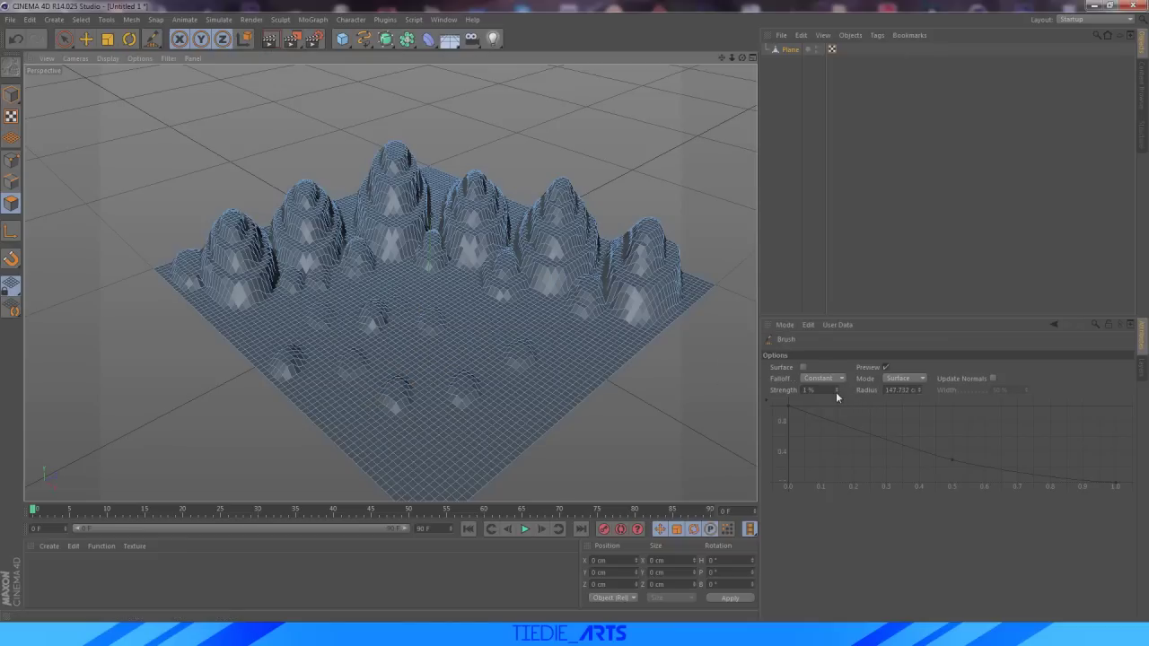
drag(835, 391, 835, 377)
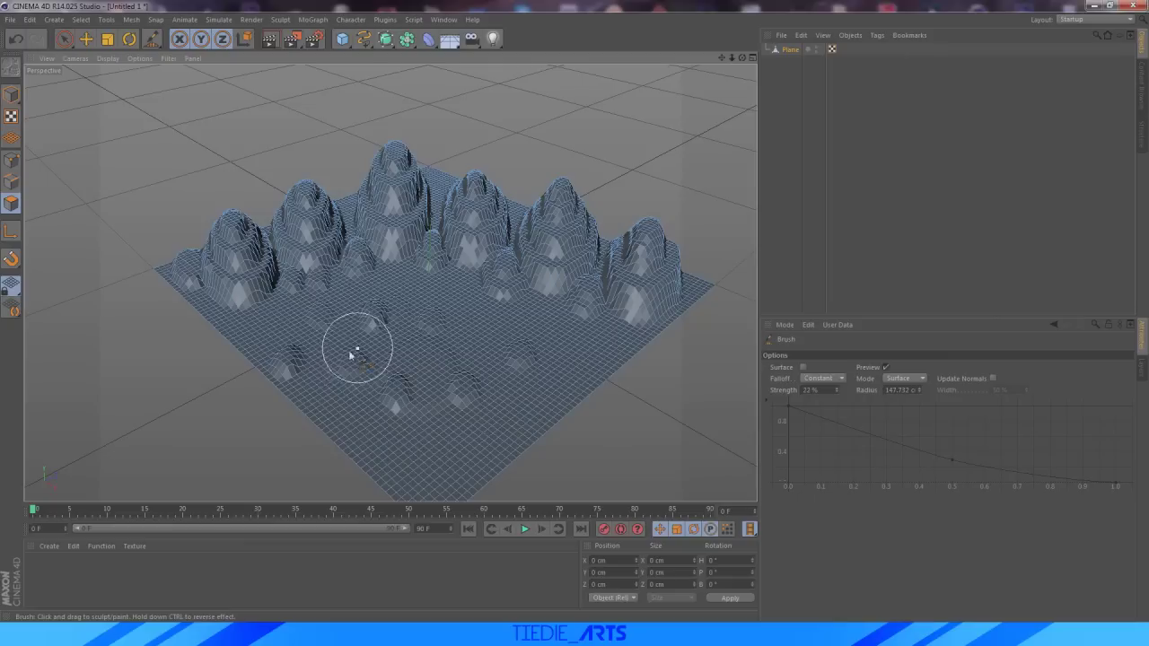
mouse_move(460, 417)
mouse_down()
mouse_move(403, 425)
mouse_move(370, 409)
mouse_up()
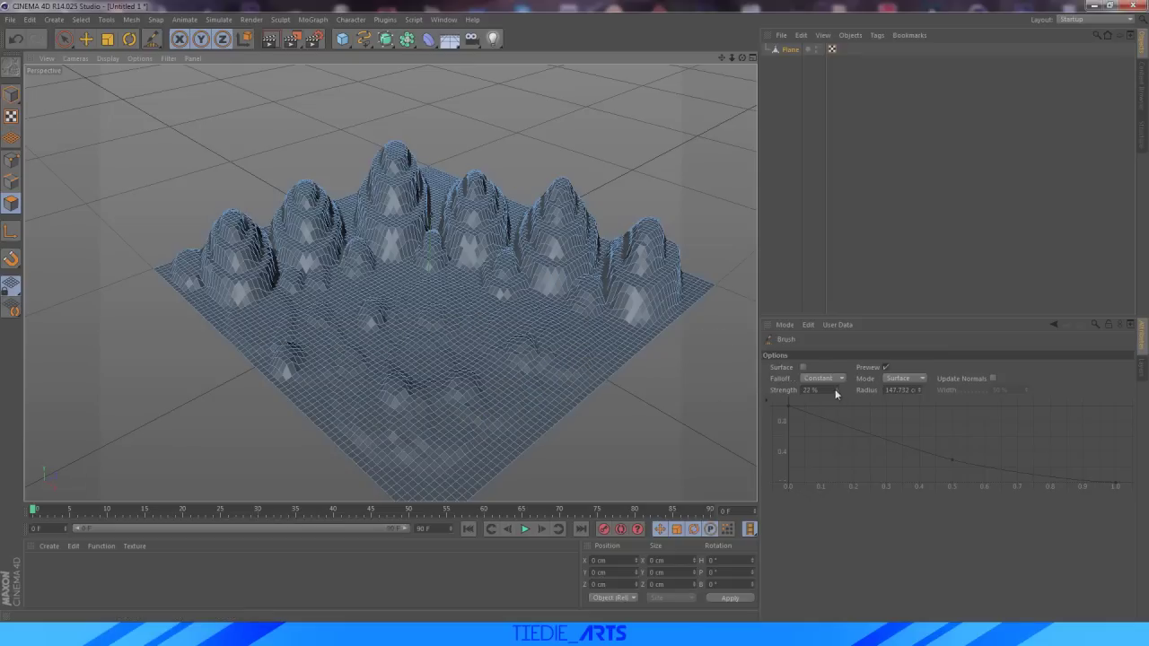
Try a Brush strength of -30 %, and finally set the strength to 16 %
drag(836, 389, 790, 391)
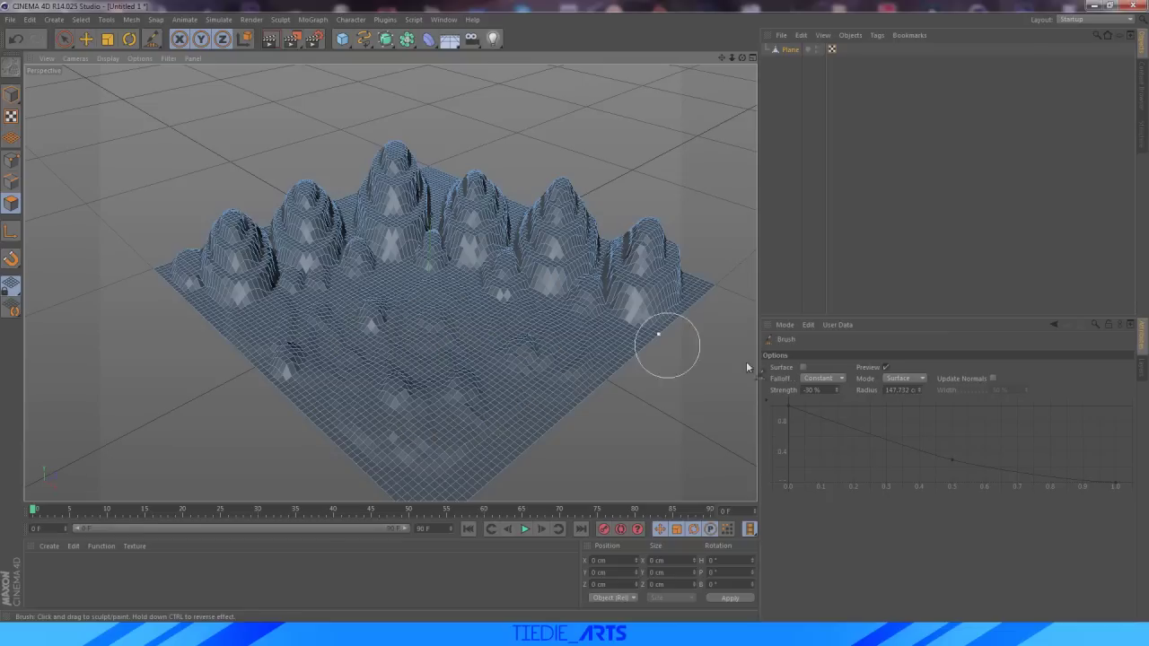
drag(839, 389, 873, 388)
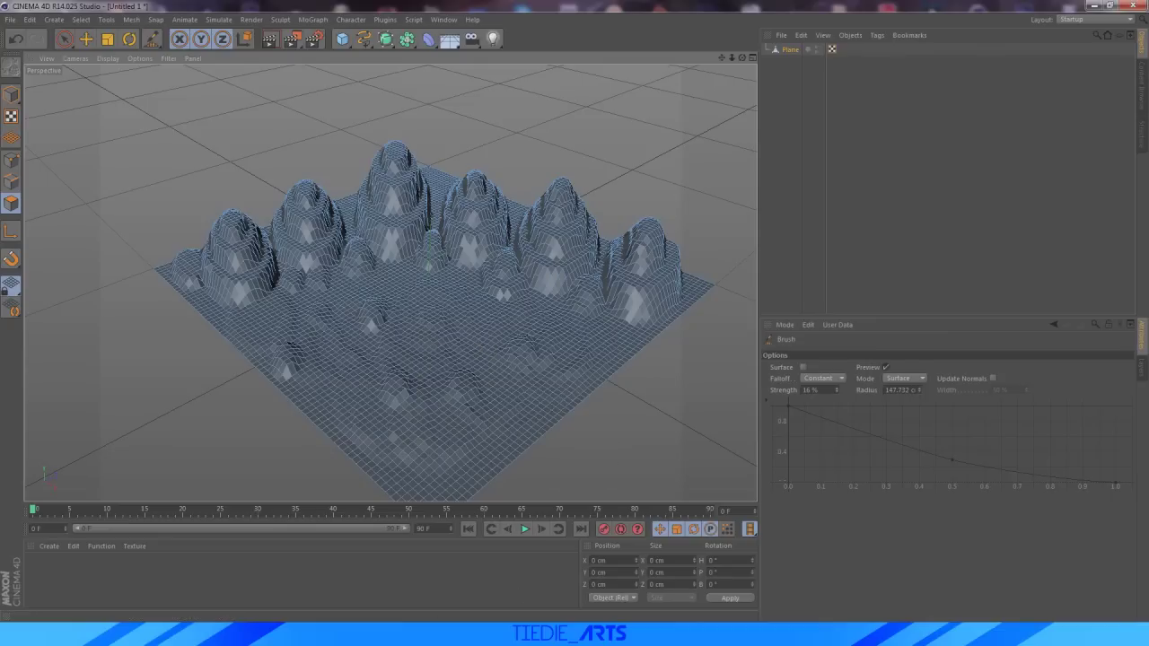
mouse_move(461, 634)
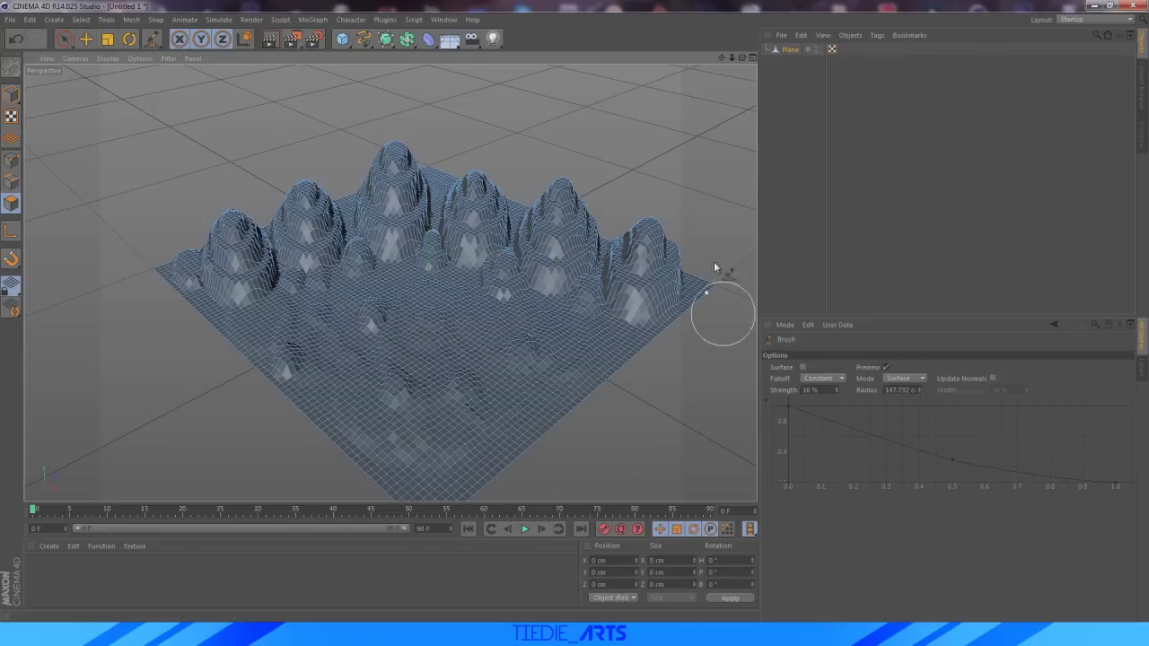